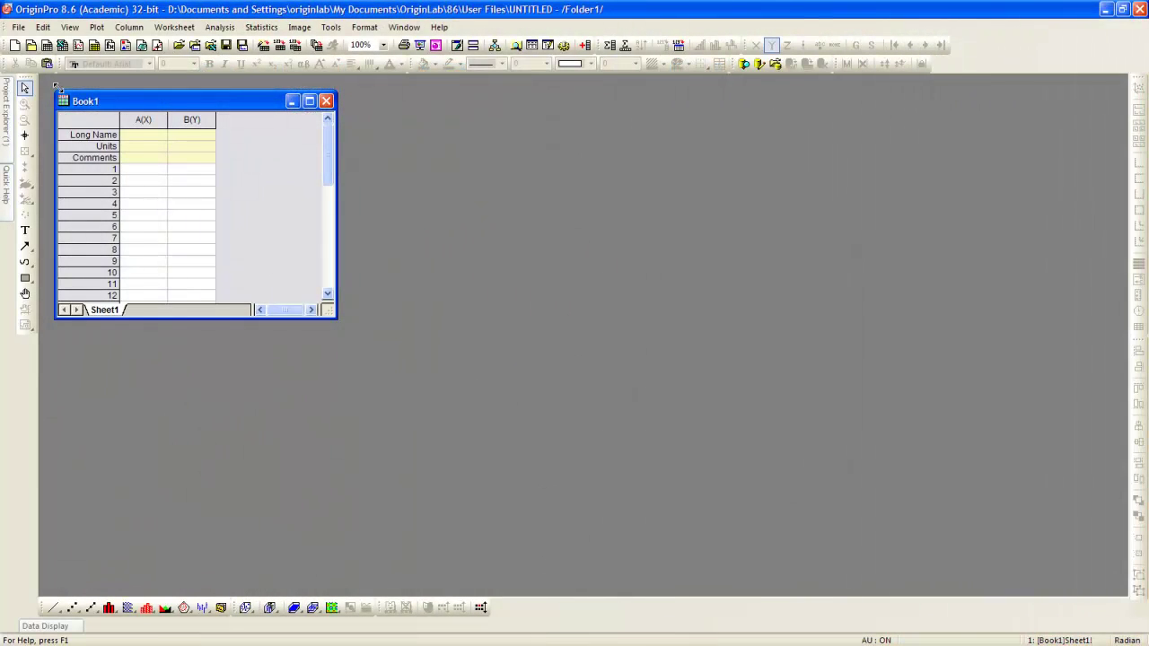
# Step: Open the File menu of the untitled project
pyautogui.click(19, 27)
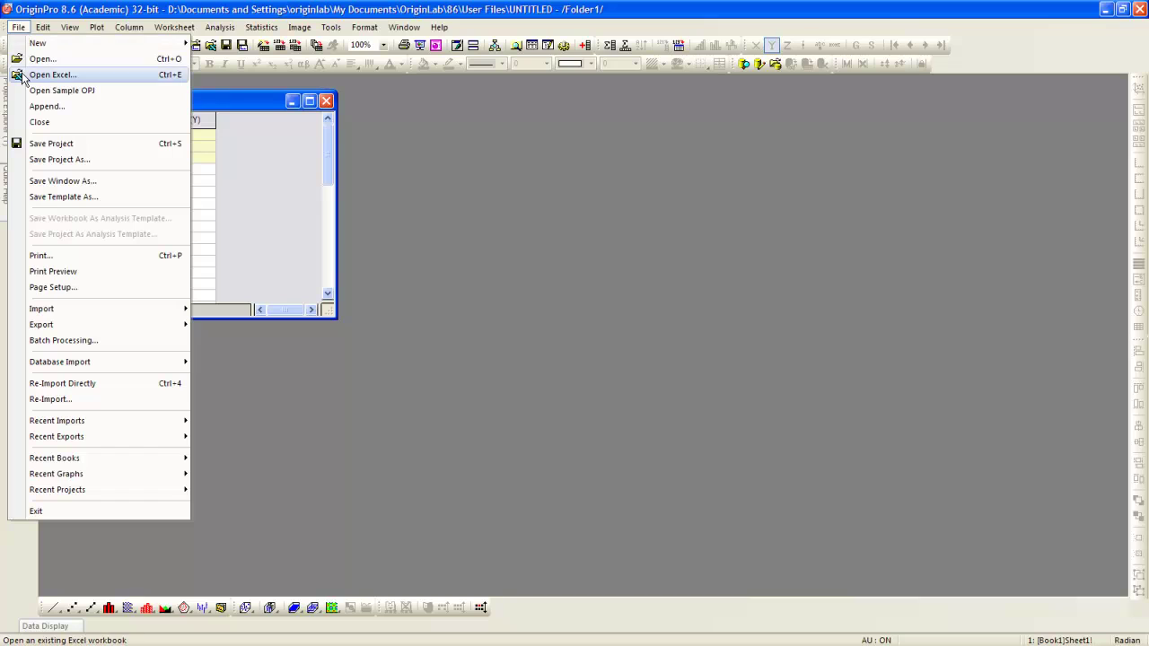
# Step: Open the Samples project and show its Statistical & Specialized sample graphs page
pyautogui.click(110, 90)
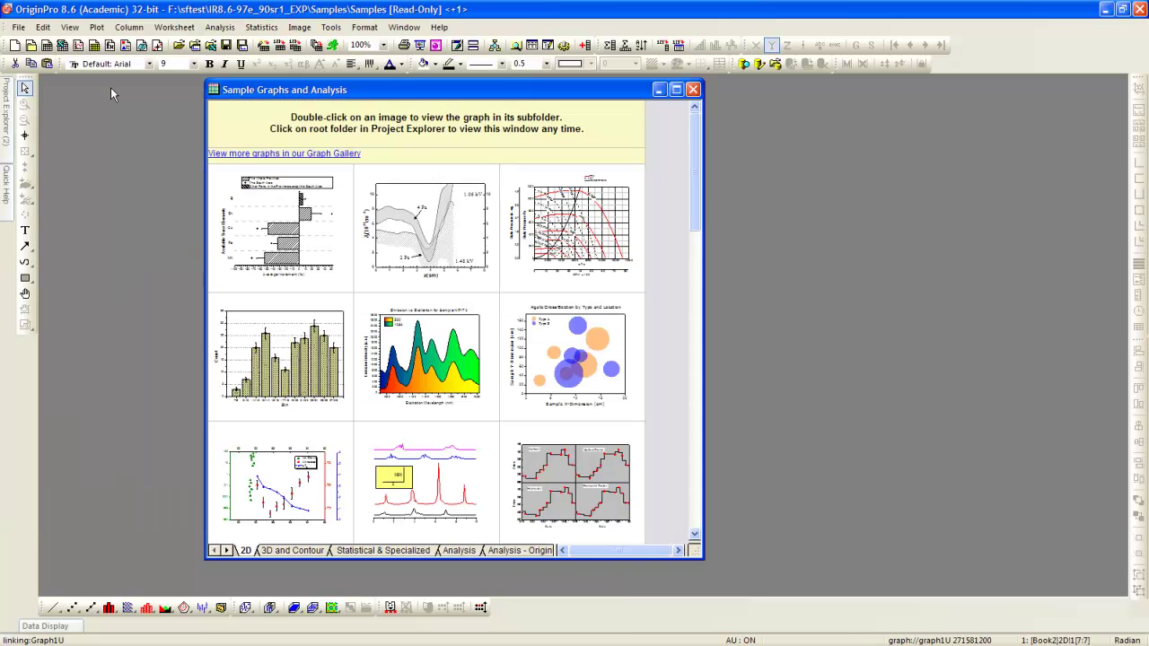
pyautogui.click(378, 551)
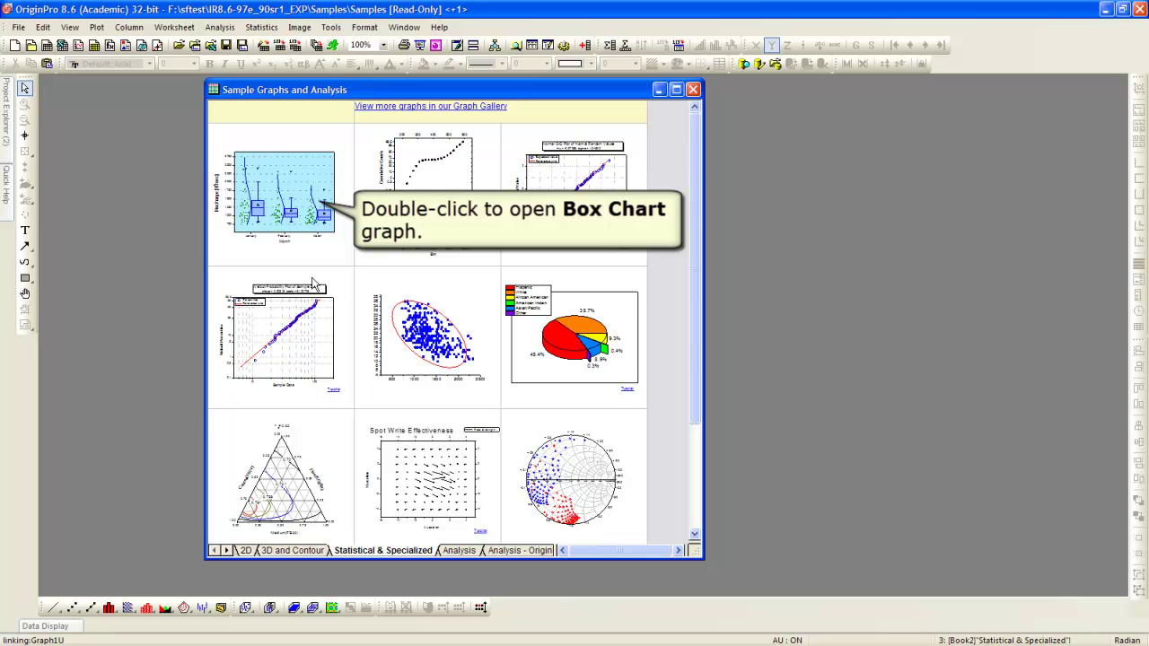
# Step: Open the Box Chart sample and select the January, February and March columns in Box Plot Data
pyautogui.doubleClick(288, 188)
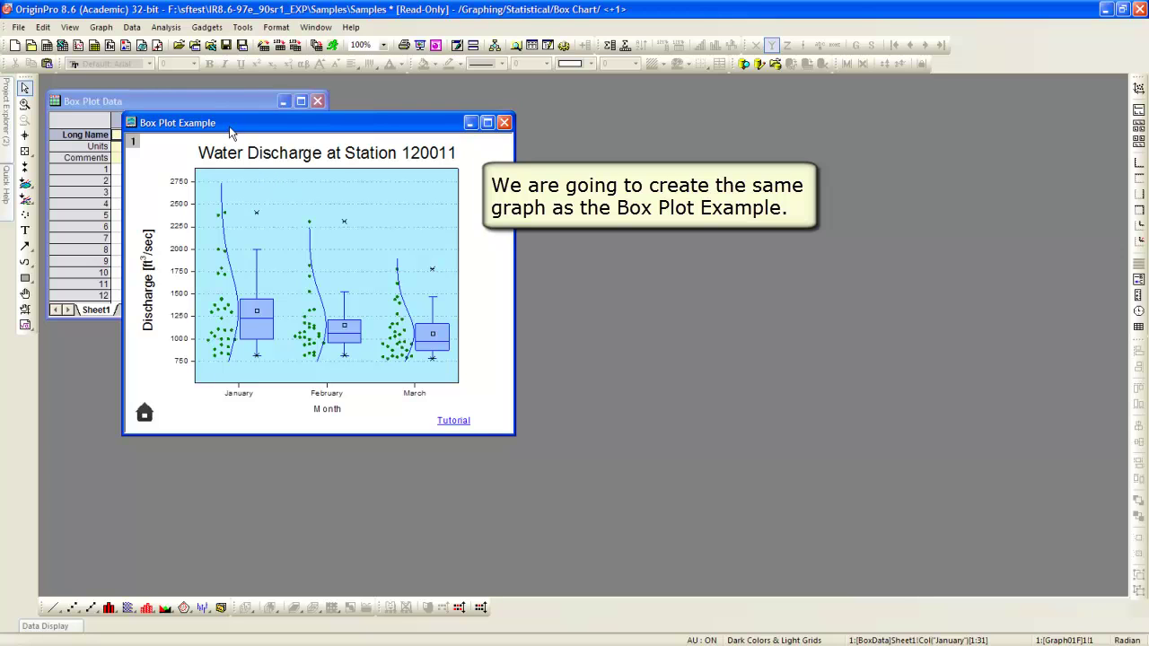
pyautogui.click(208, 102)
pyautogui.moveTo(190, 120); pyautogui.dragTo(272, 120)
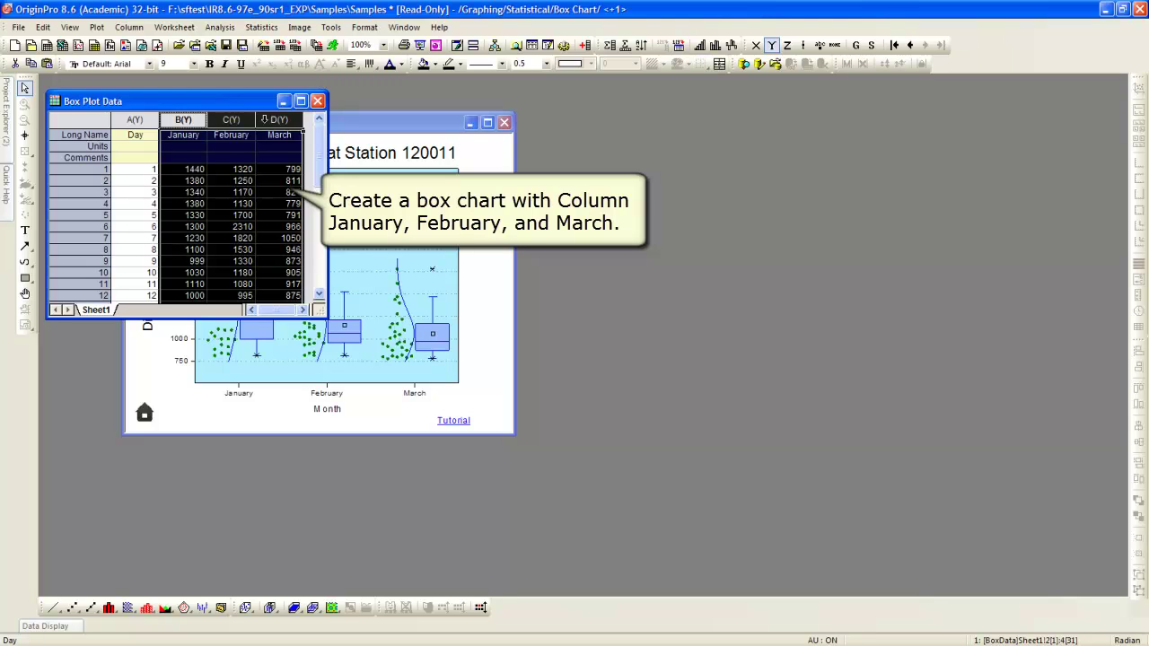
# Step: Plot the selected January–March columns as a new box chart via Plot > Statistics > Box Chart
pyautogui.click(97, 27)
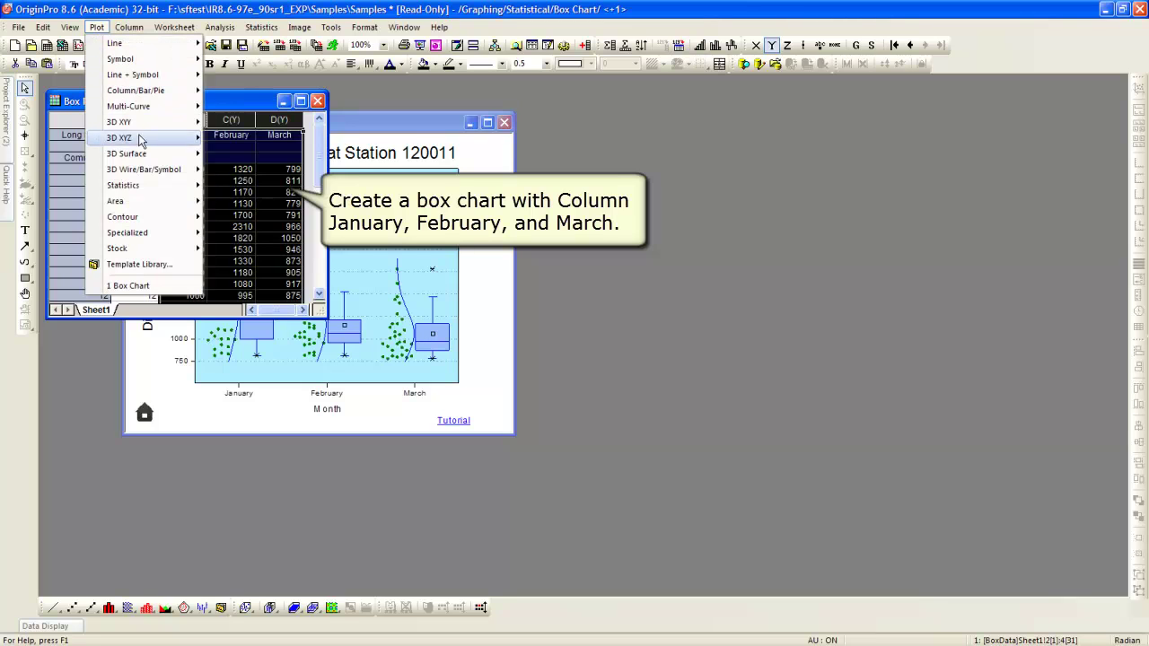
pyautogui.moveTo(152, 184)
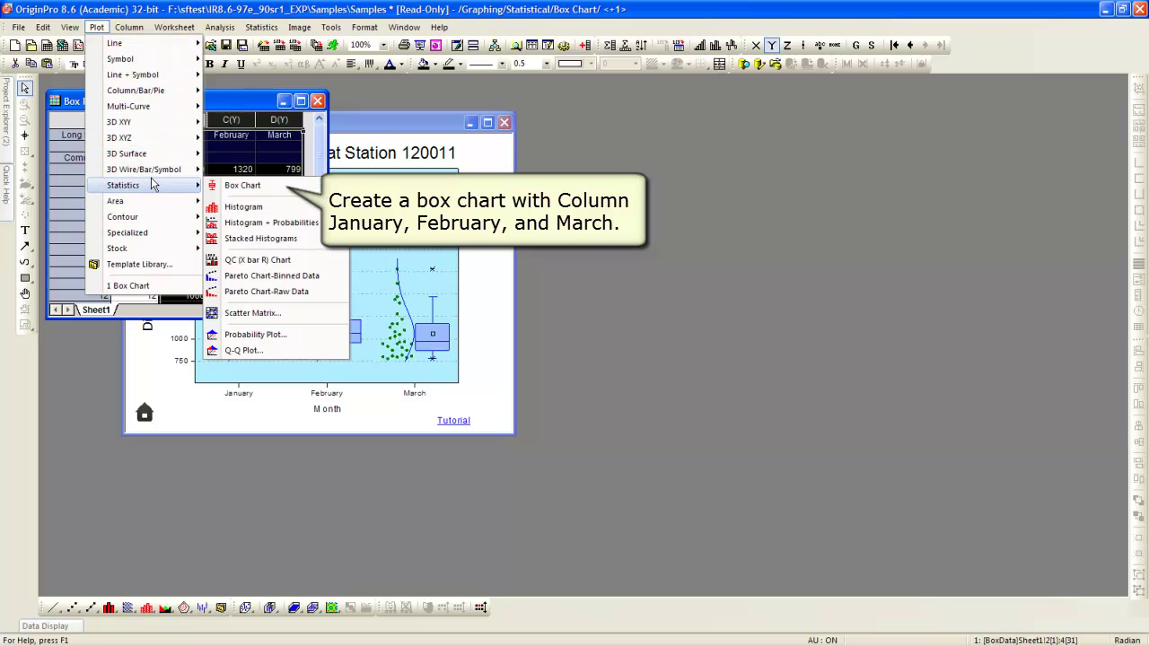
pyautogui.click(262, 186)
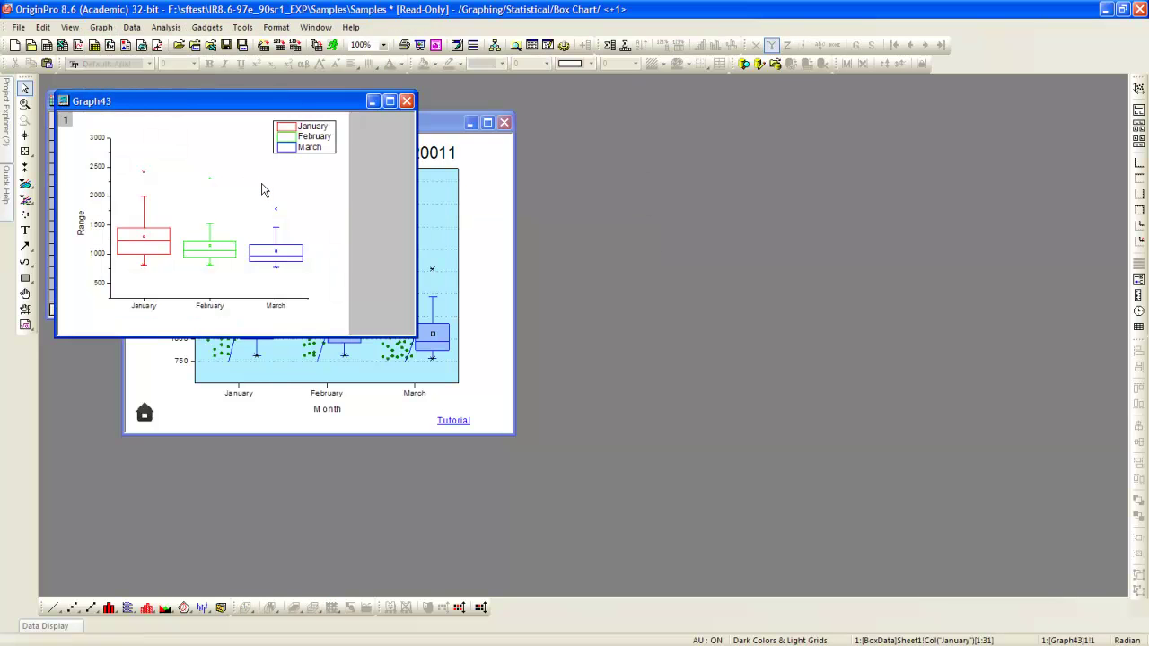
# Step: Close the Box Plot Data worksheet, choosing Hide instead of deleting it
pyautogui.moveTo(183, 109); pyautogui.dragTo(197, 155)
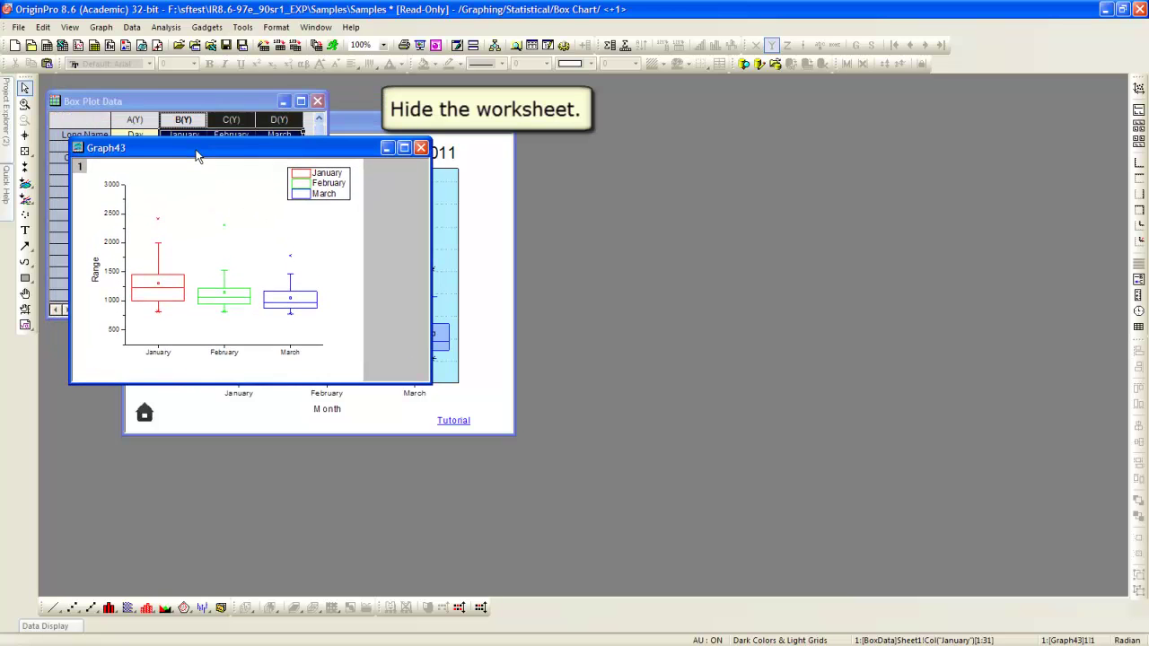
pyautogui.click(183, 106)
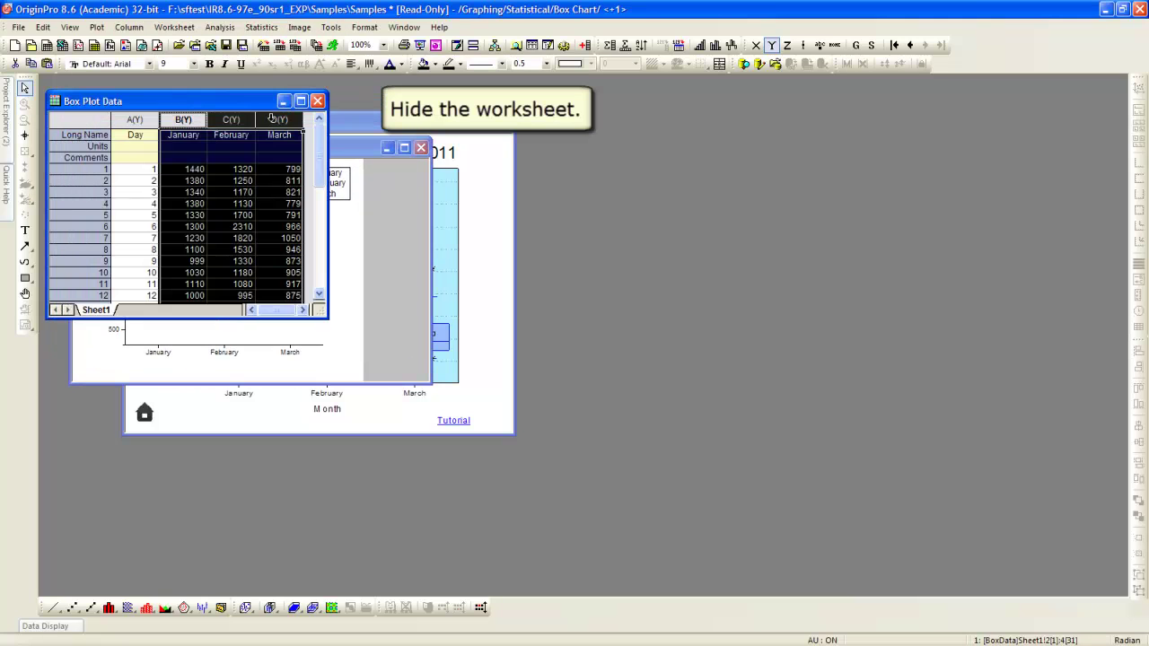
pyautogui.click(317, 101)
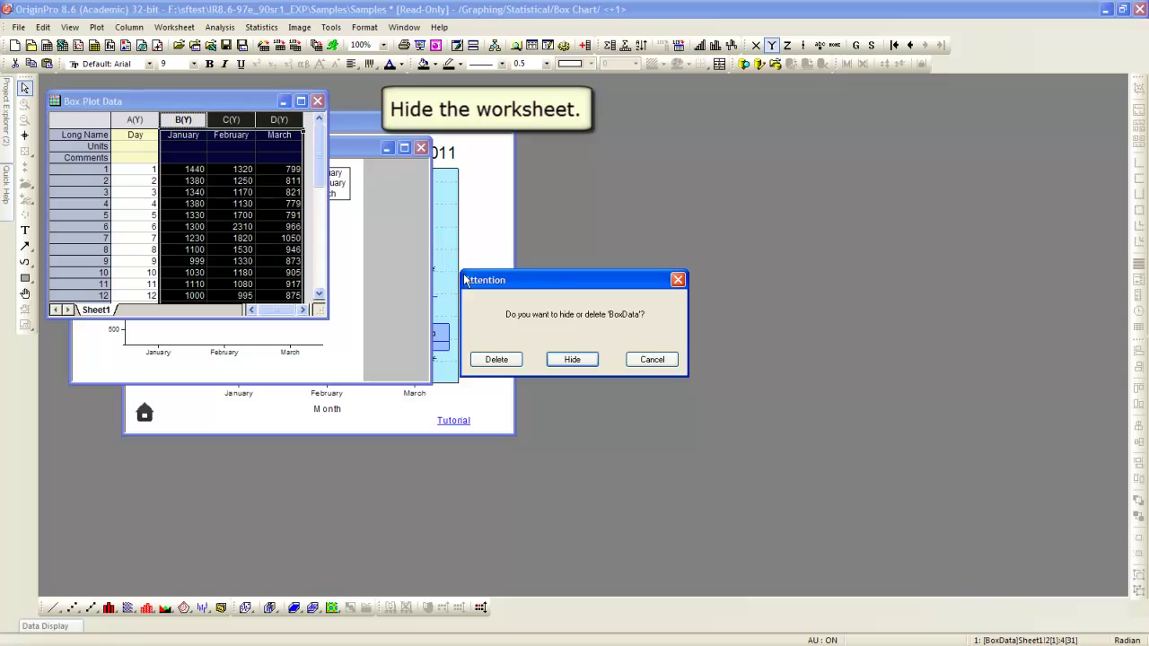
pyautogui.click(565, 359)
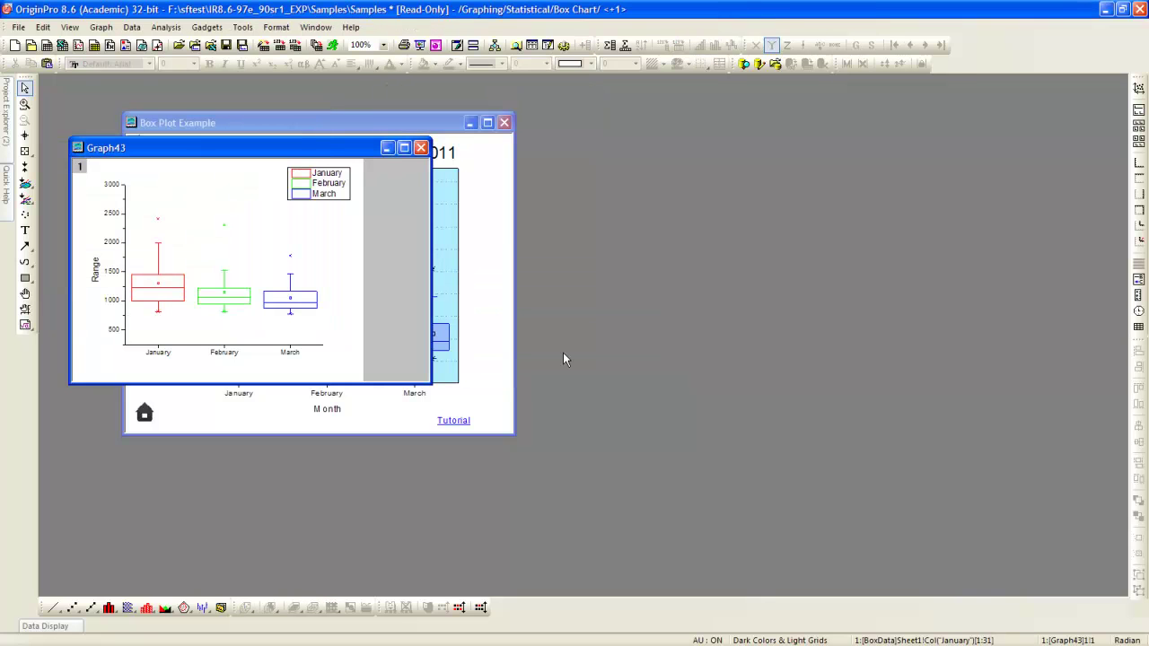
# Step: Tile Graph43 and the Box Plot Example graph horizontally, one above the other
pyautogui.click(316, 27)
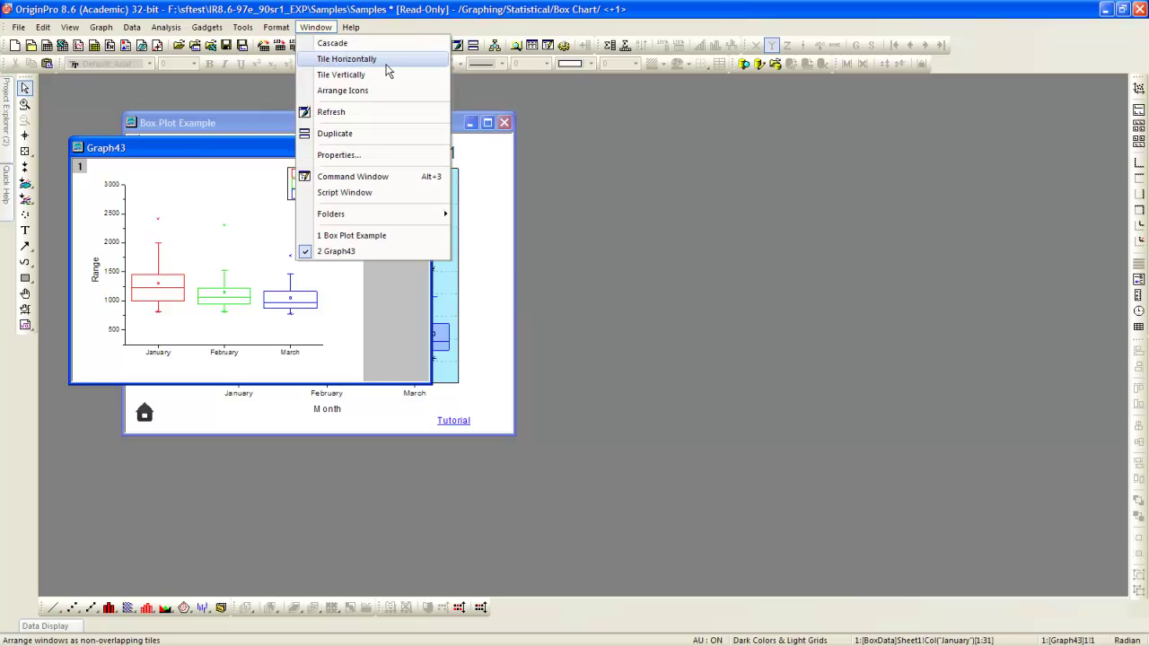
pyautogui.click(346, 59)
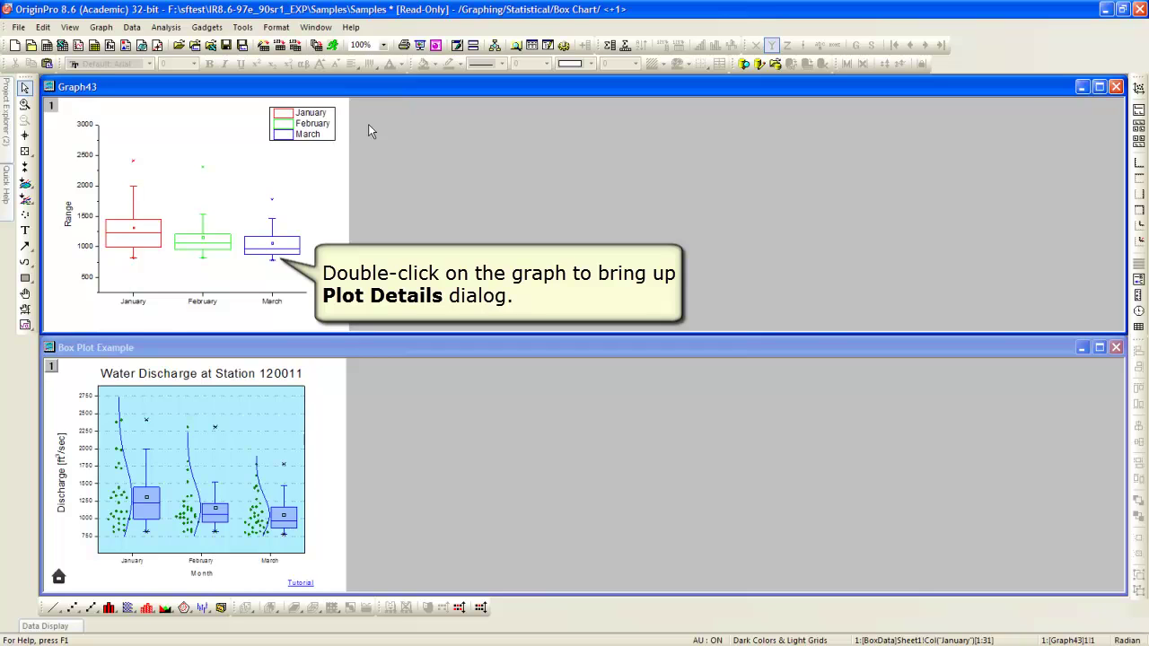
# Step: In Plot Details, set the Border Color increment to None so all boxes share red, and apply
pyautogui.doubleClick(258, 243)
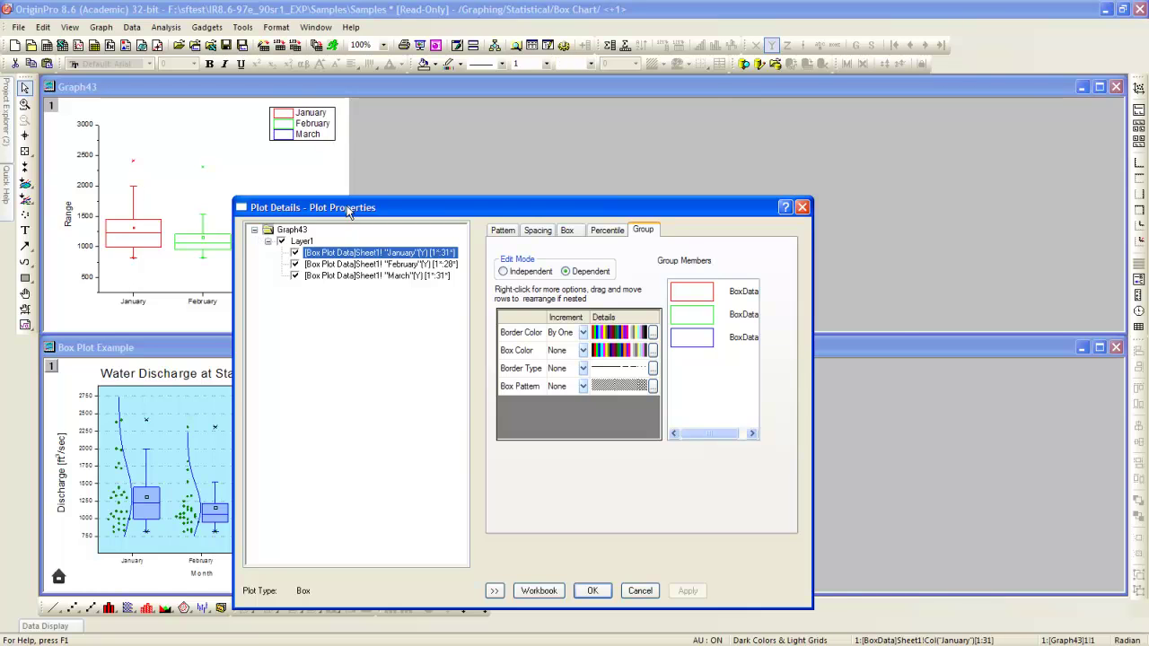
pyautogui.moveTo(347, 209); pyautogui.dragTo(517, 149)
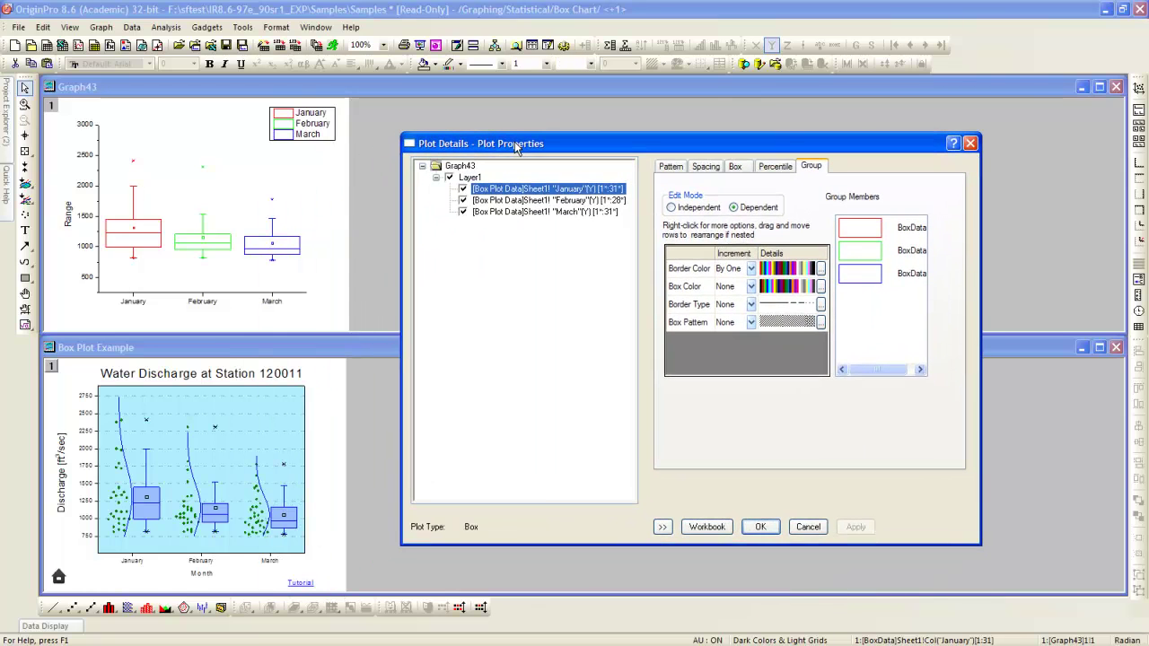
pyautogui.click(725, 271)
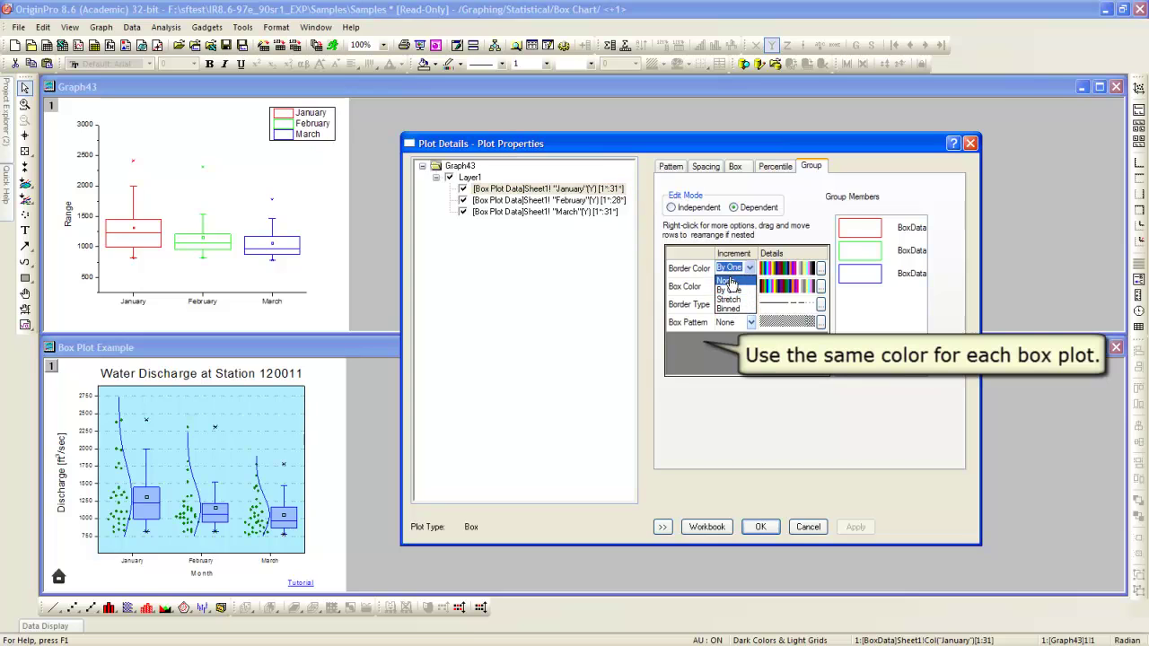
pyautogui.click(729, 280)
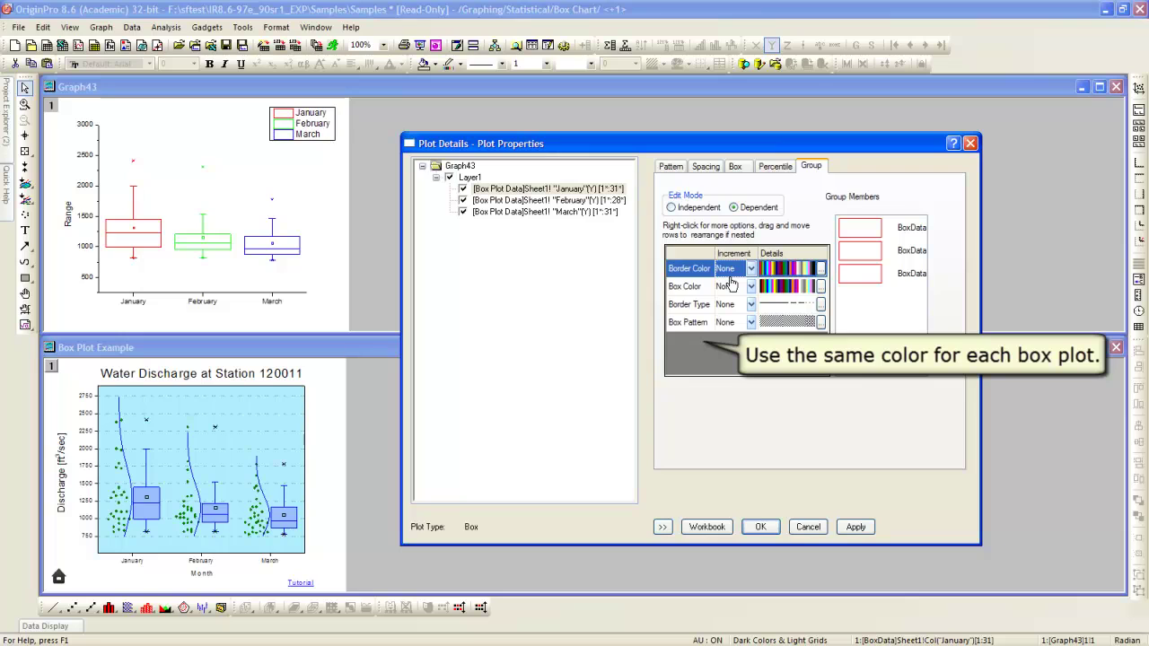
pyautogui.click(856, 526)
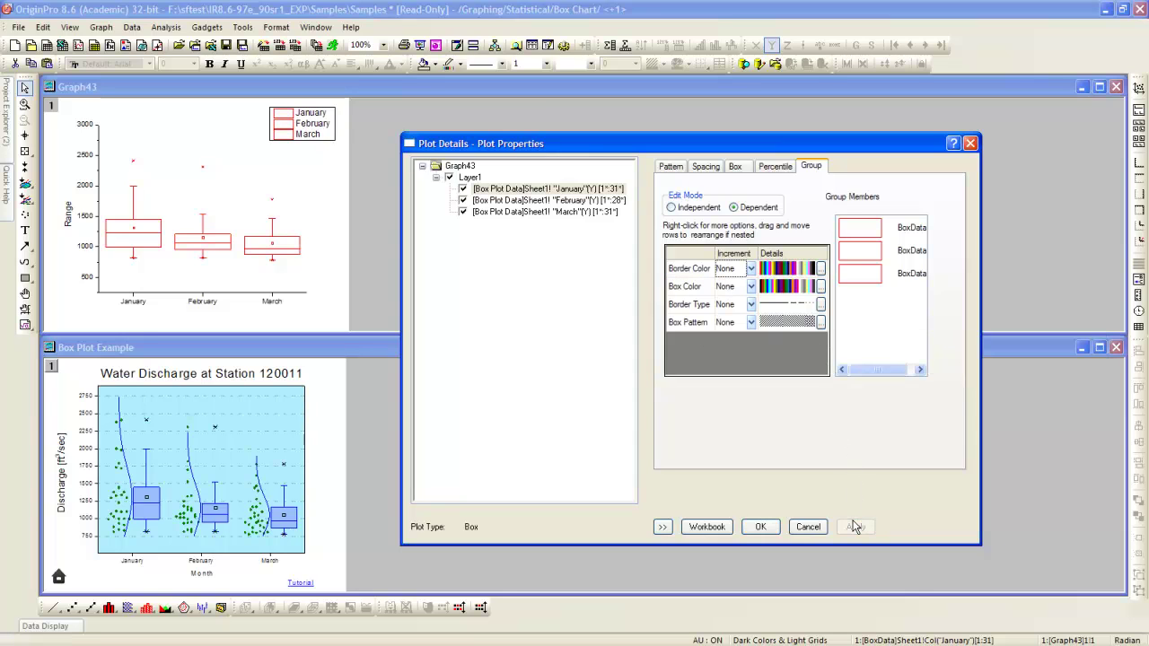
pyautogui.click(744, 170)
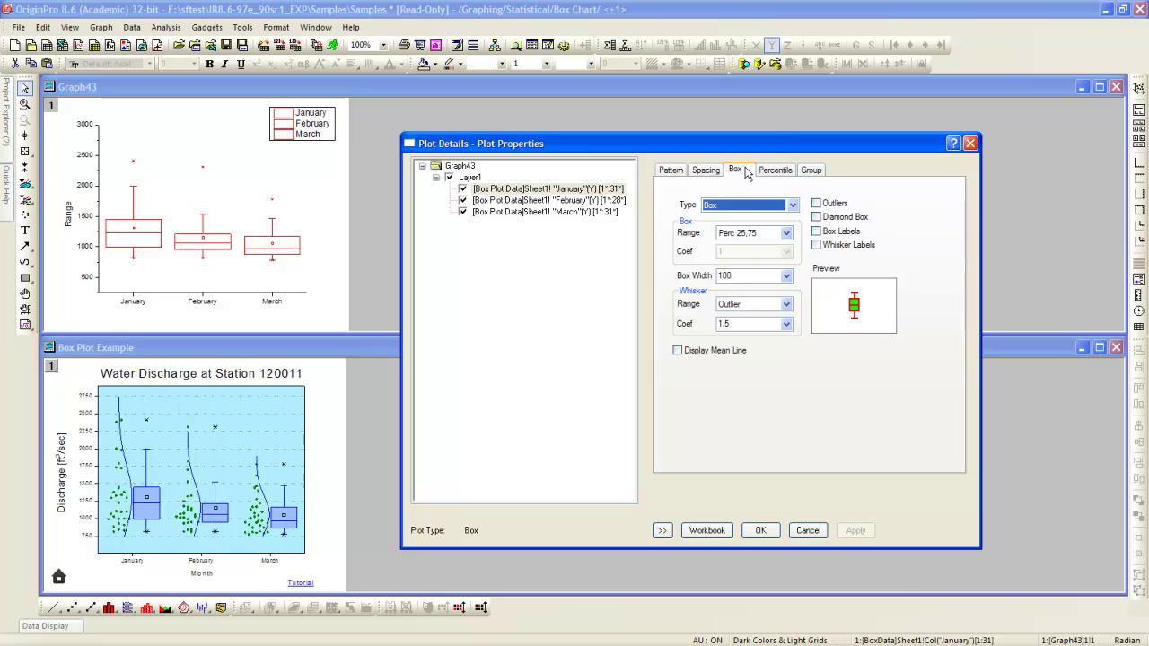
# Step: Set the box chart type to Box[Right] + Data[Left] and apply it
pyautogui.click(748, 205)
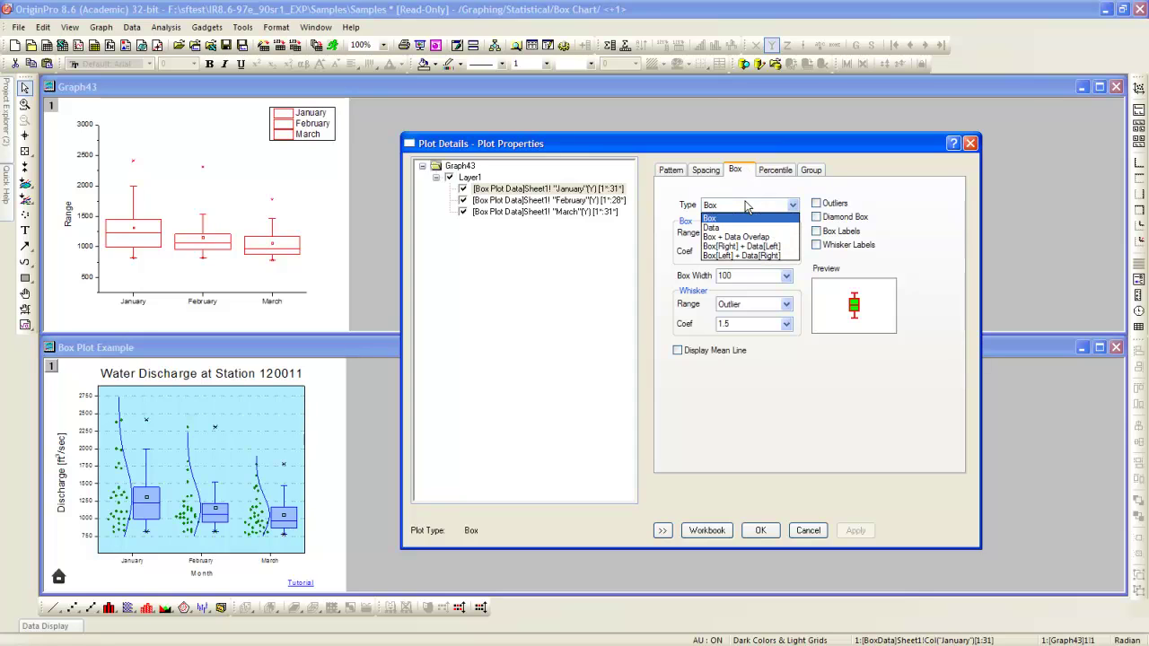
pyautogui.click(749, 247)
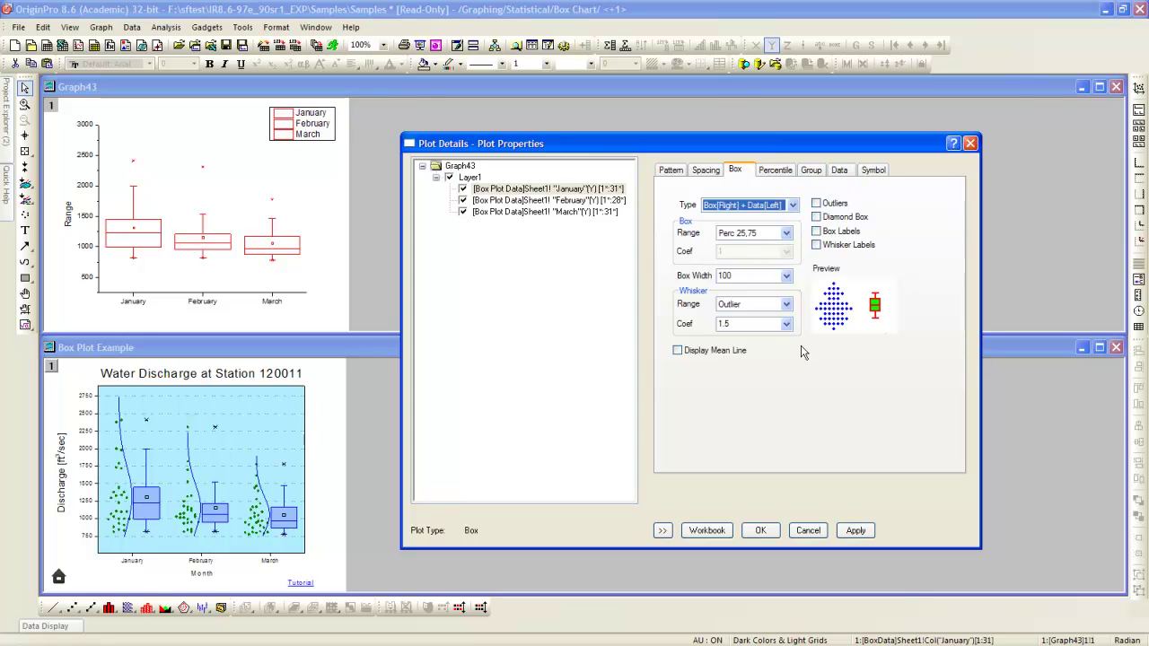
pyautogui.click(853, 531)
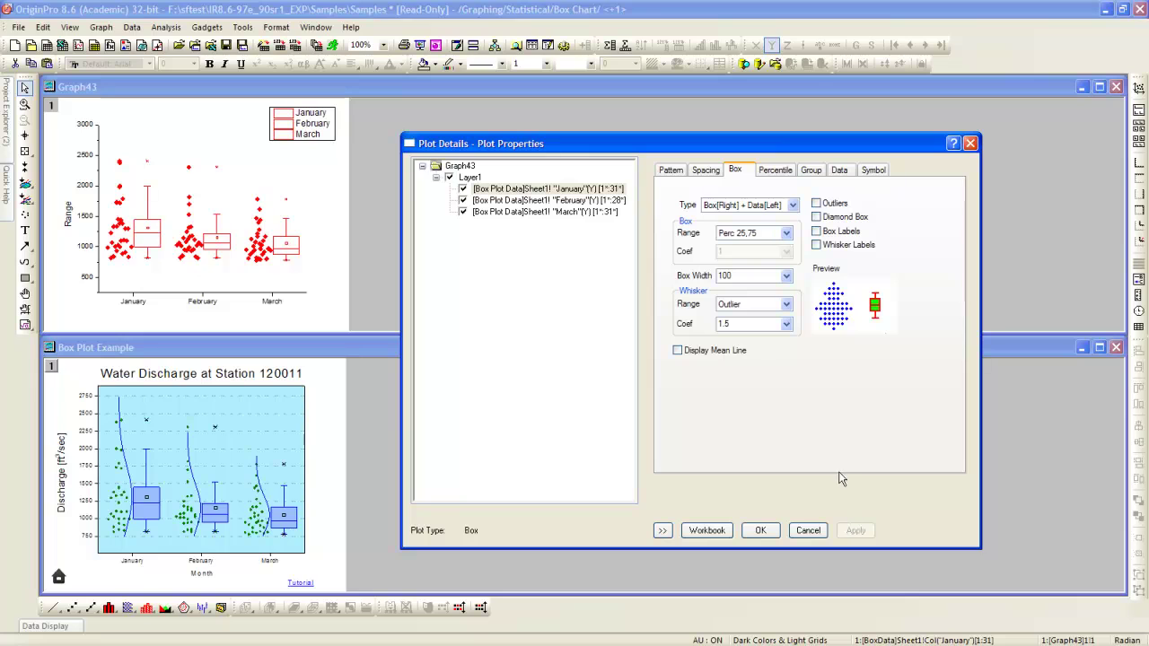
pyautogui.click(840, 172)
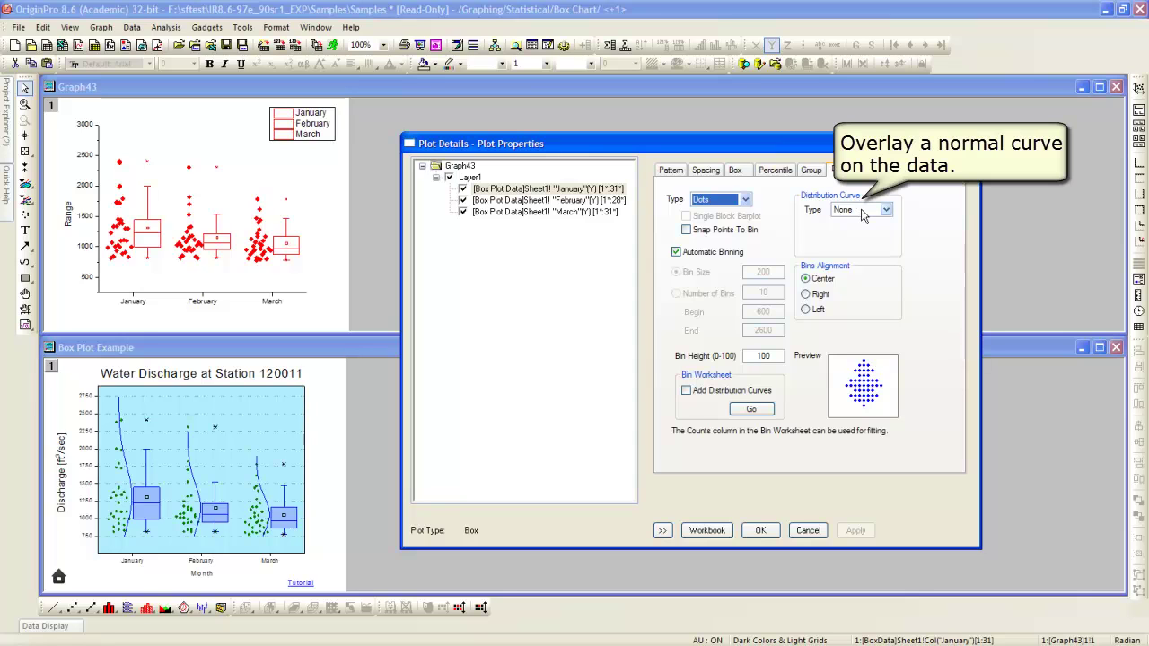
# Step: Set the distribution curve type to Normal and apply it
pyautogui.click(862, 209)
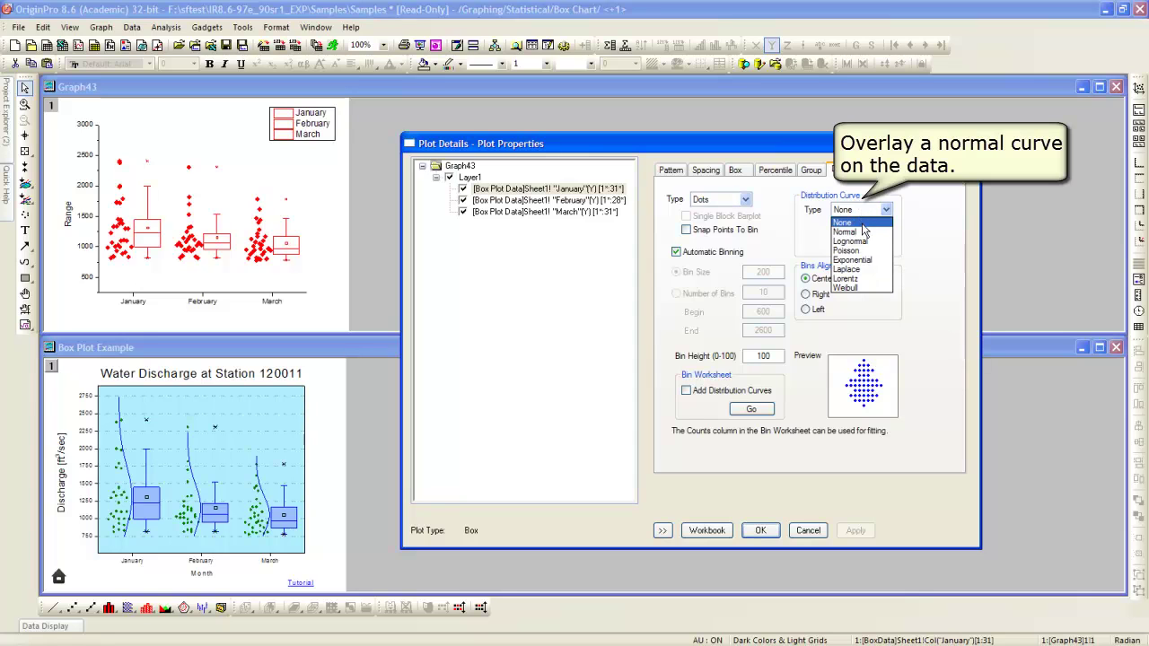
pyautogui.click(864, 233)
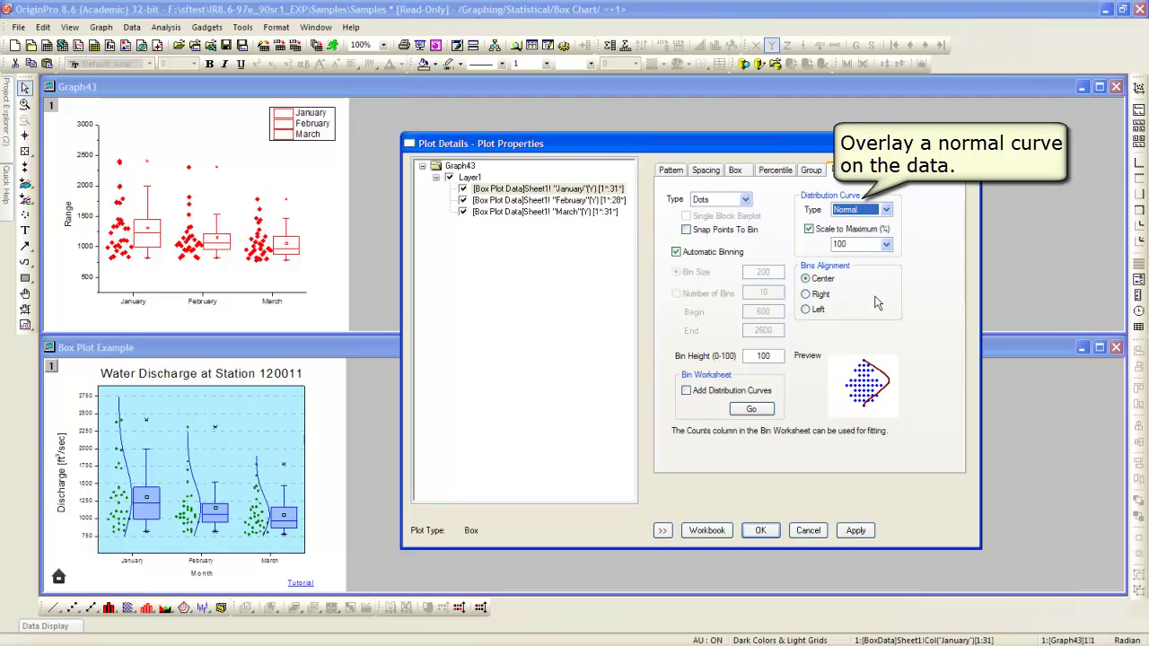
pyautogui.click(856, 530)
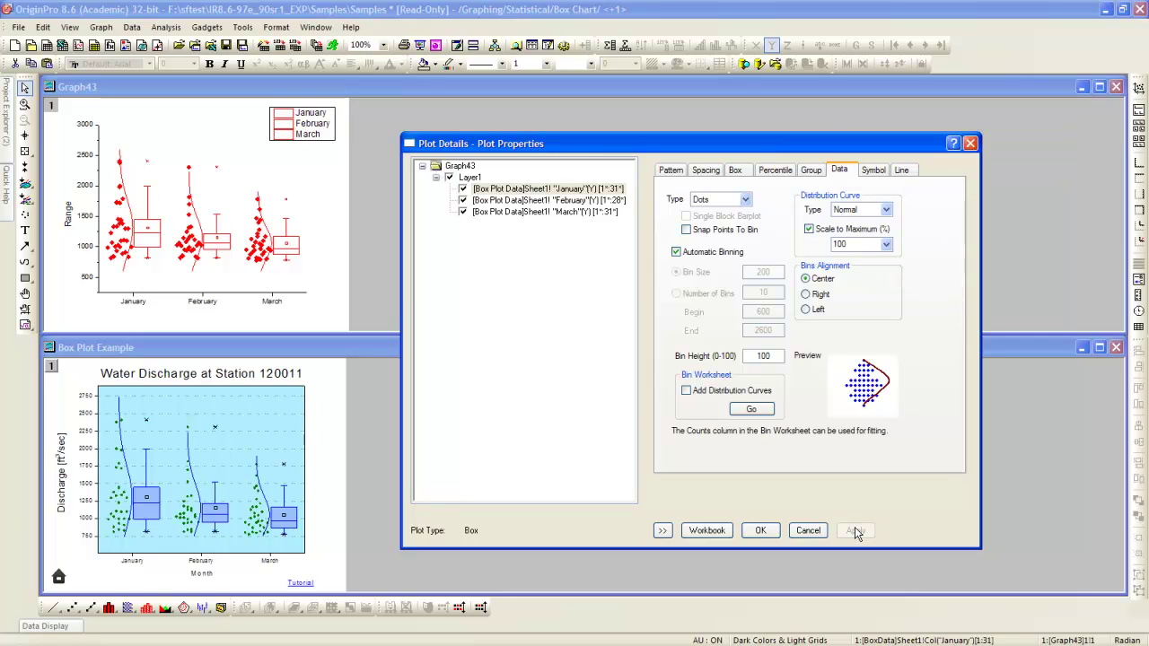
# Step: Turn off automatic binning and set bin size 100, begin 750, end 3600, then apply
pyautogui.click(710, 256)
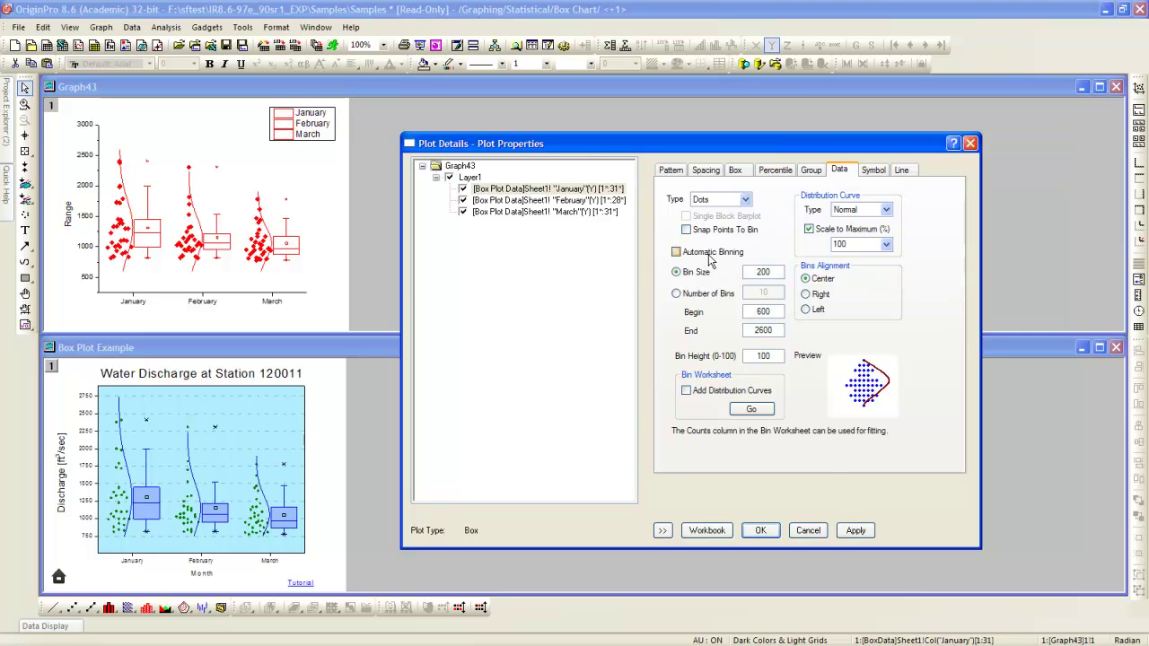
pyautogui.moveTo(765, 274); pyautogui.dragTo(719, 276)
pyautogui.write('100')
pyautogui.press('Tab')
pyautogui.write('750')
pyautogui.press('Tab')
pyautogui.write('3600')
pyautogui.press('Tab')
pyautogui.click(856, 531)
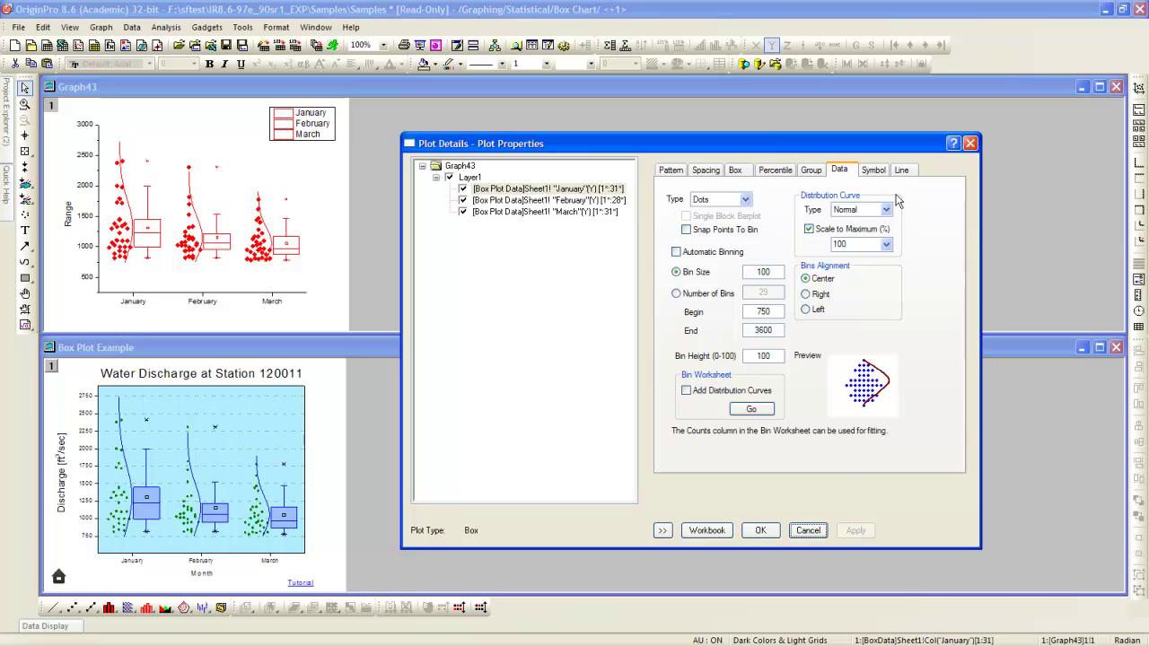
pyautogui.click(903, 171)
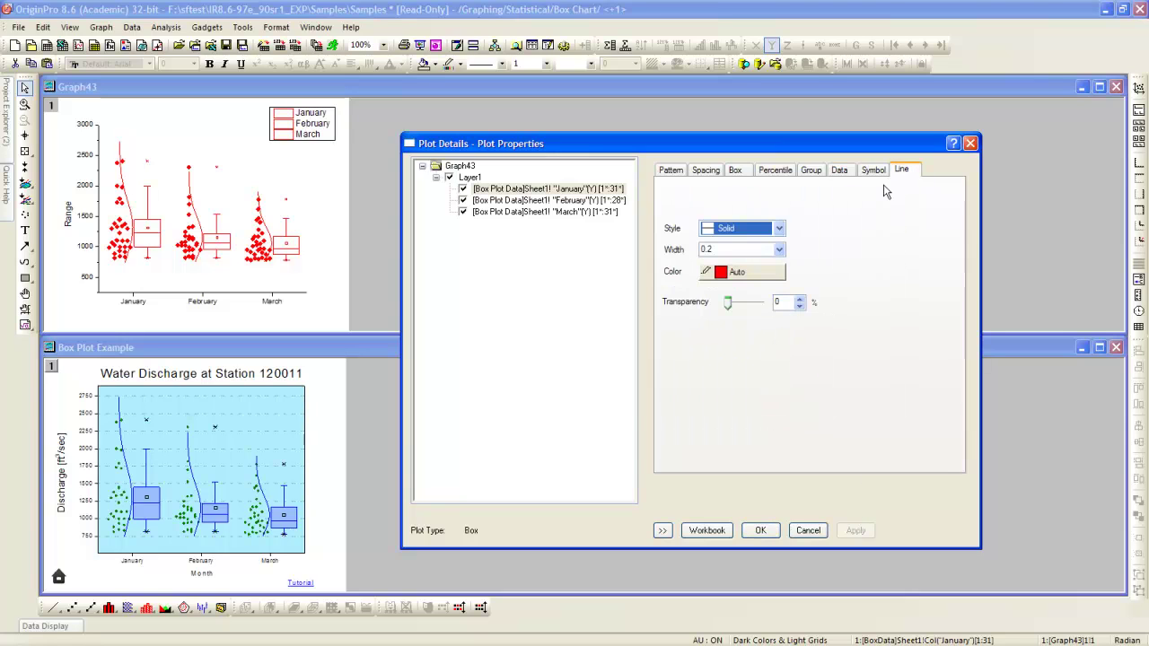
# Step: Give the normal curves a blue line of width 2 and apply
pyautogui.click(754, 247)
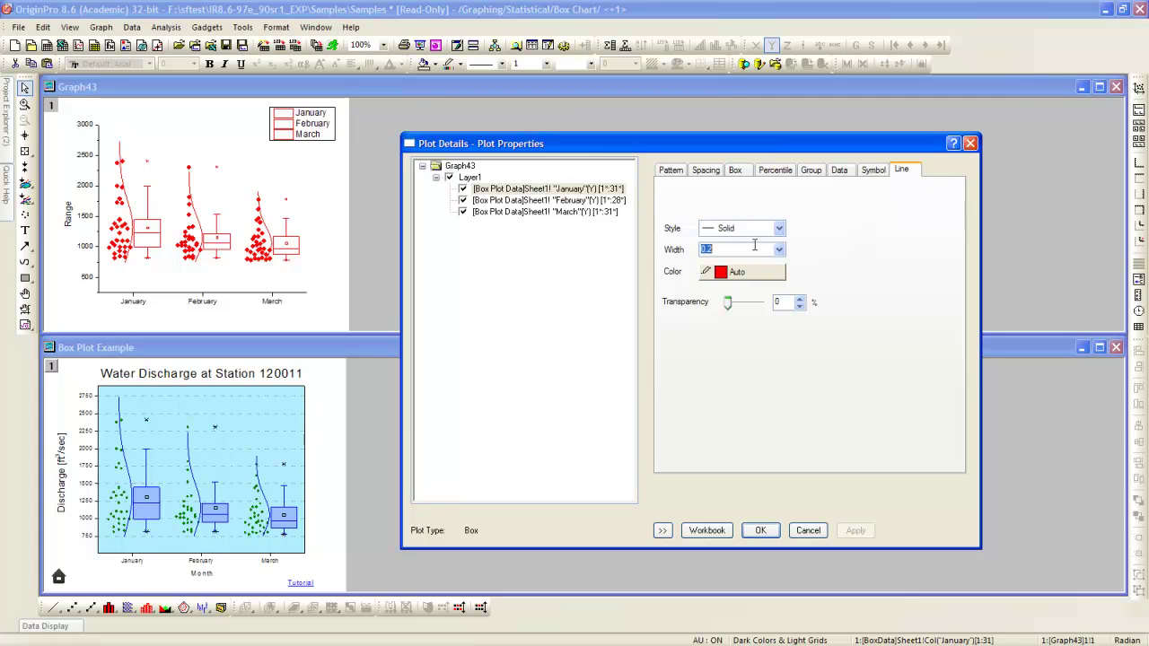
pyautogui.write('2')
pyautogui.click(758, 272)
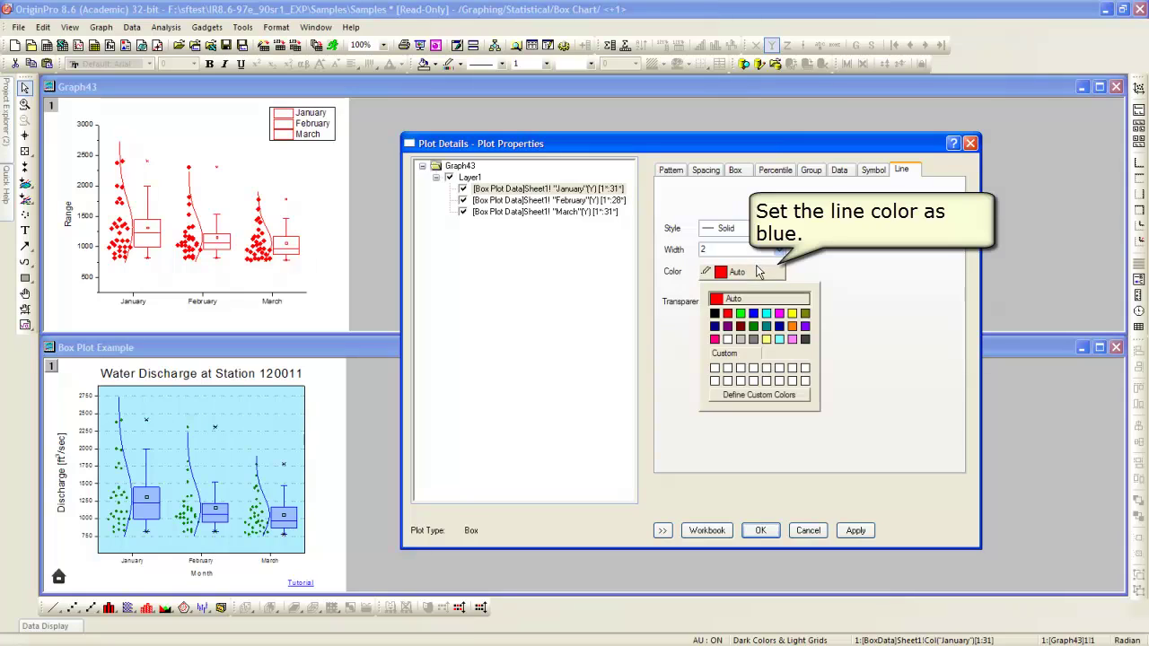
pyautogui.click(756, 313)
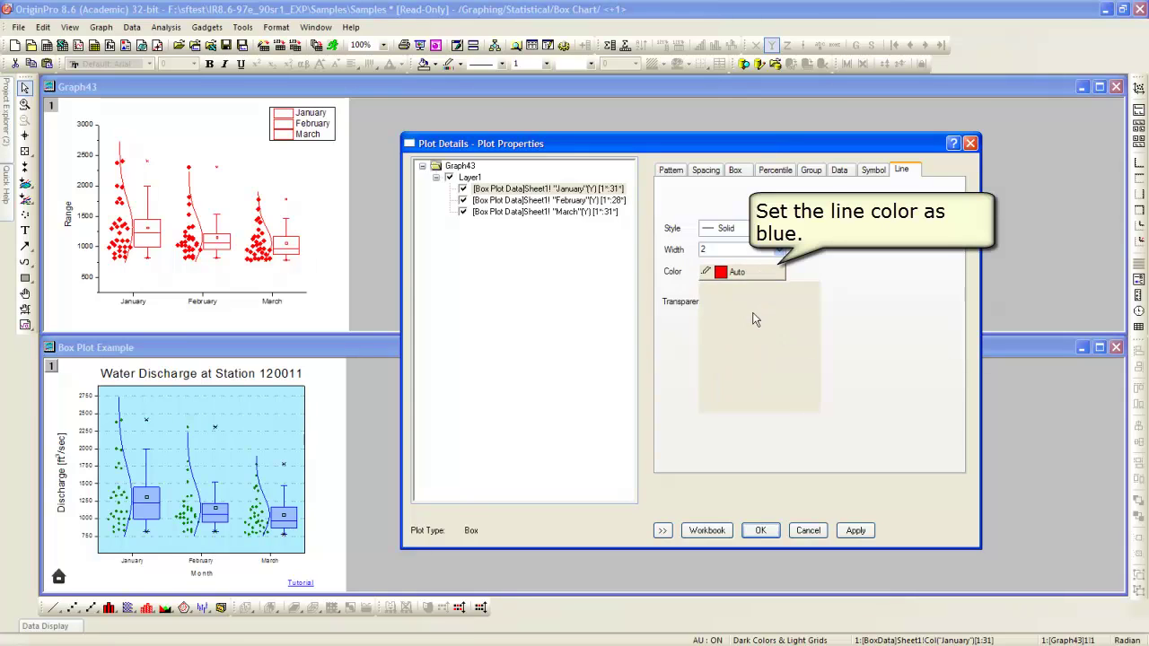
pyautogui.click(853, 529)
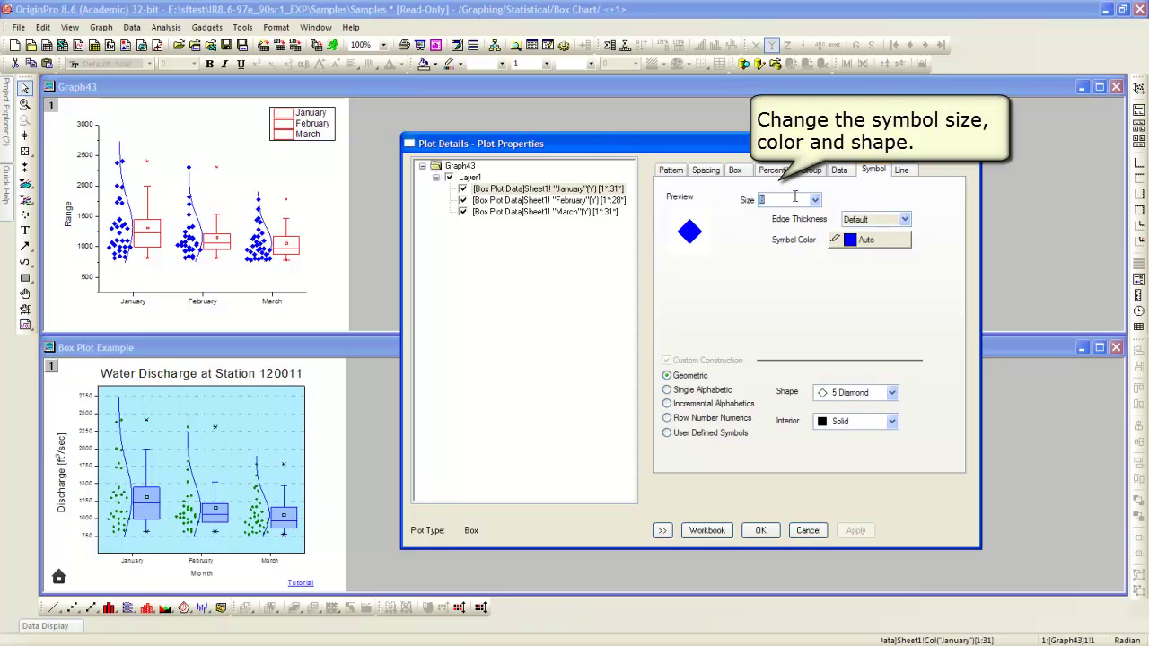
# Step: Make the data symbols olive circles of size 5 and apply
pyautogui.write('5')
pyautogui.click(848, 242)
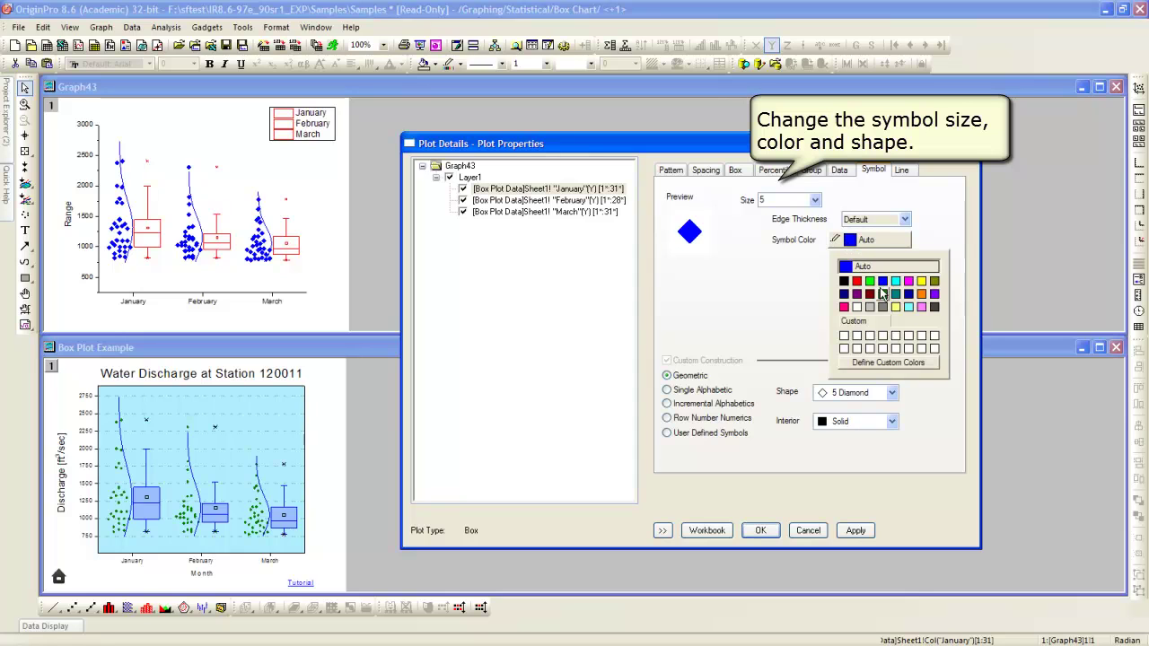
pyautogui.click(883, 294)
pyautogui.click(867, 392)
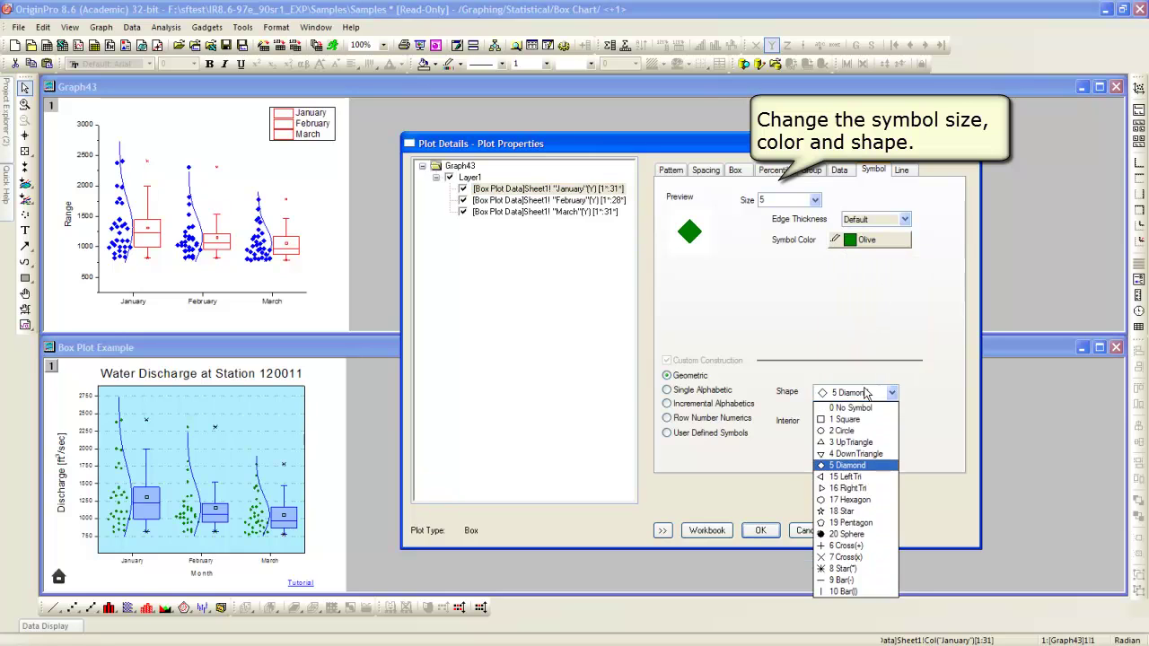
pyautogui.click(867, 431)
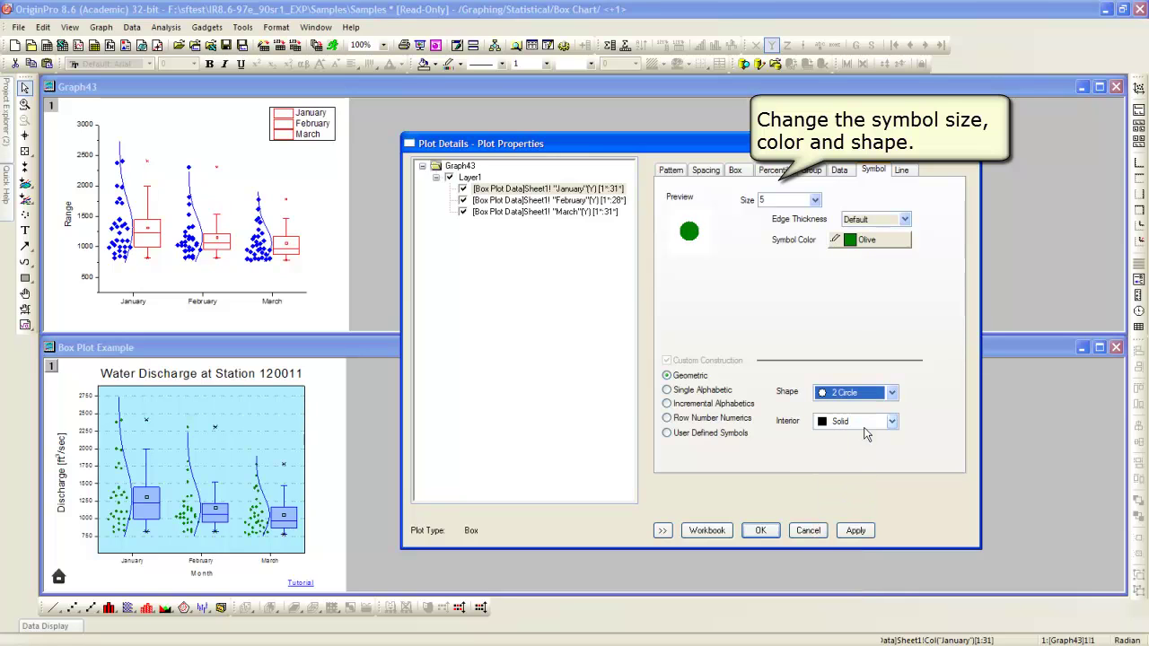
pyautogui.click(855, 531)
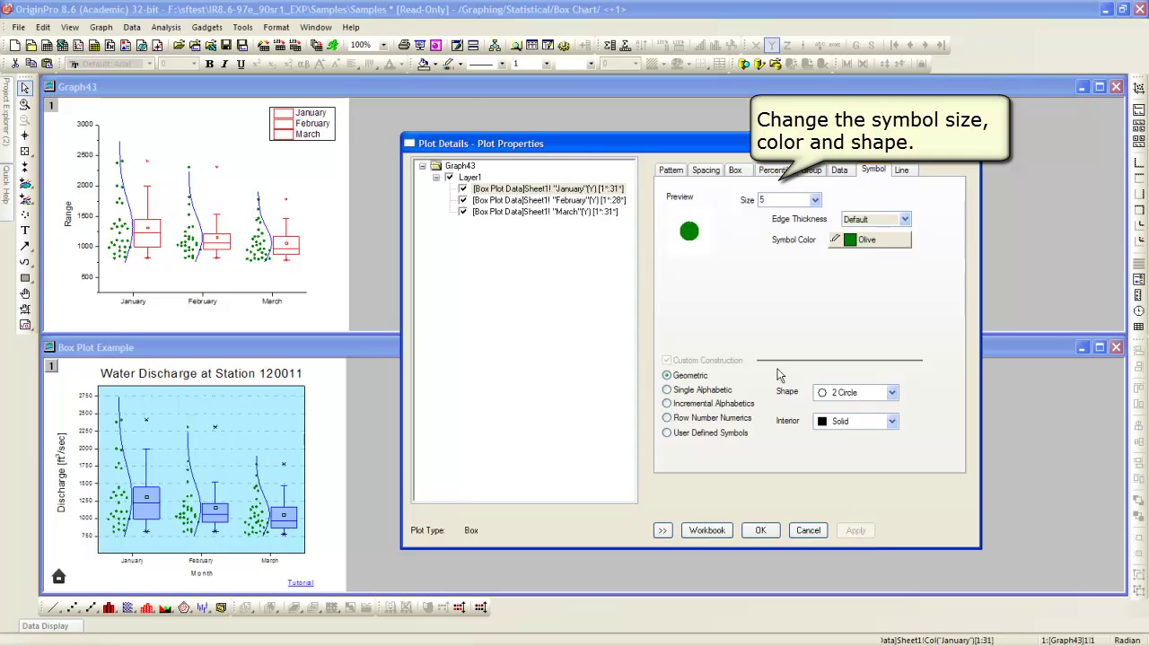
pyautogui.click(672, 171)
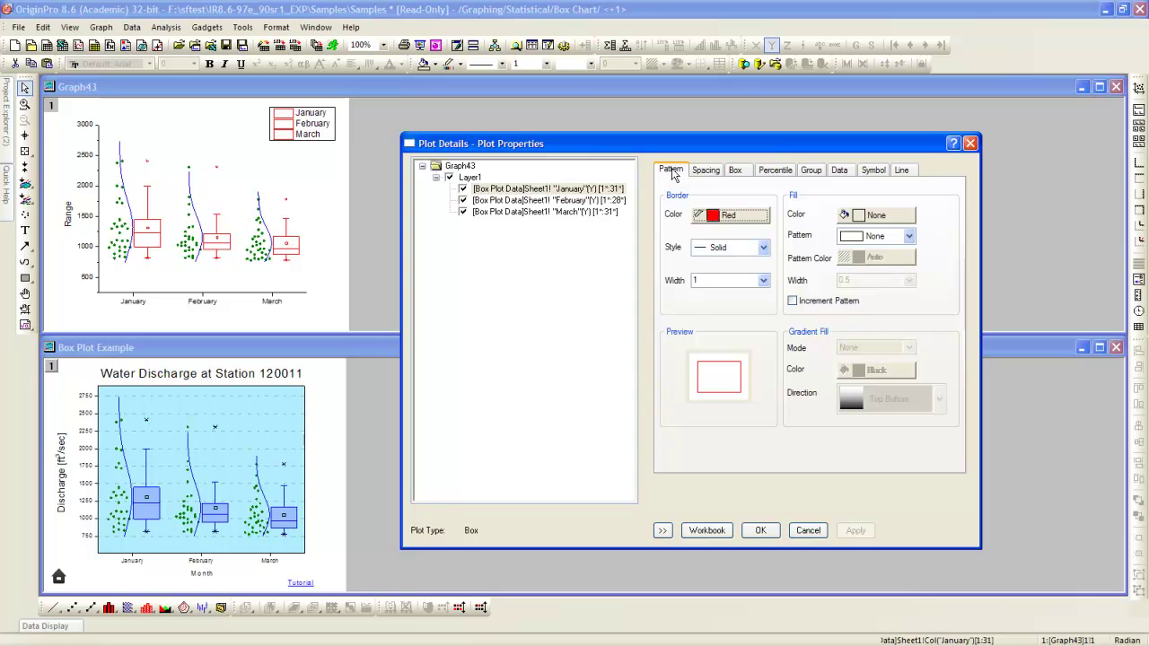
# Step: Give the box borders a blue colour and a width of 2
pyautogui.click(718, 215)
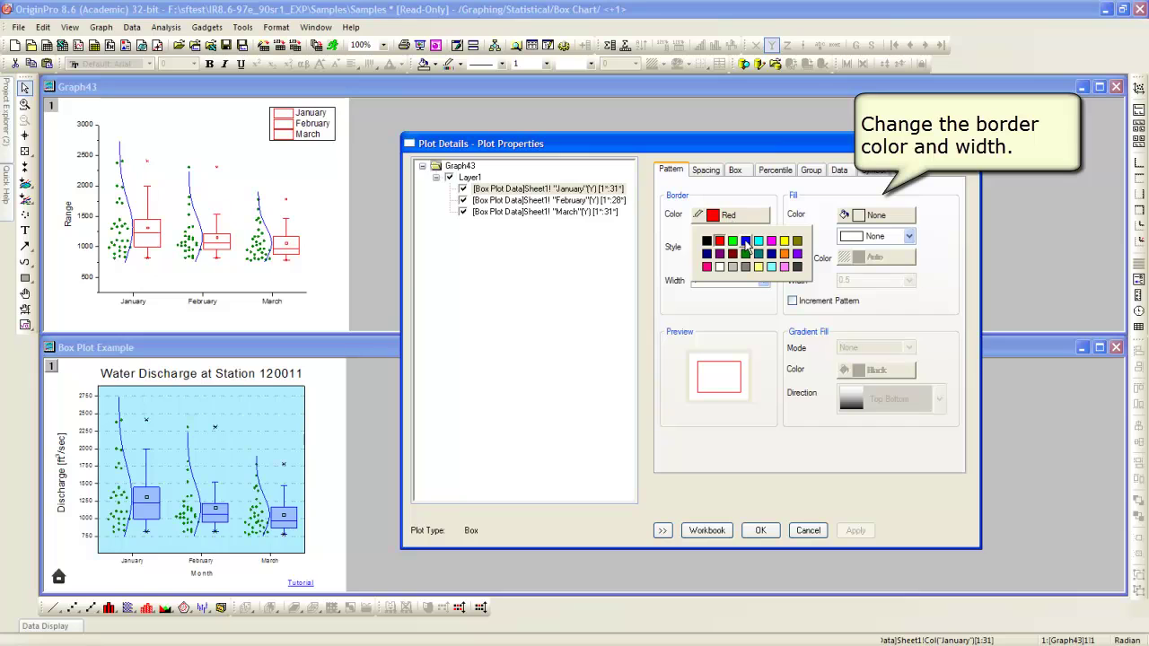
pyautogui.click(746, 242)
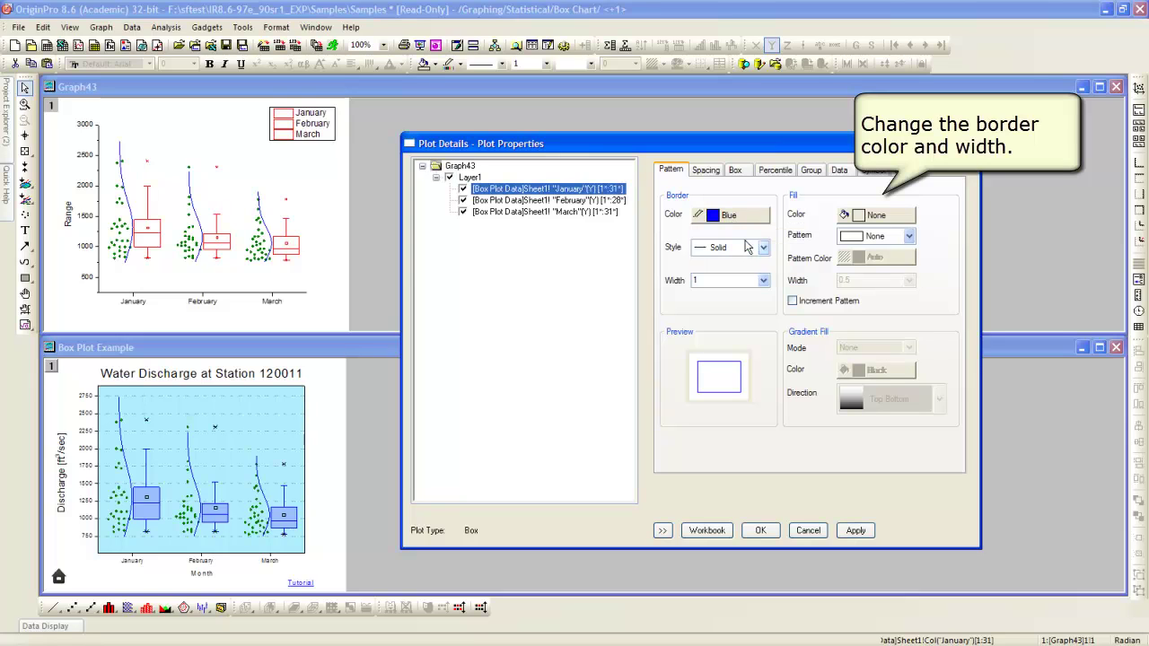
pyautogui.click(731, 280)
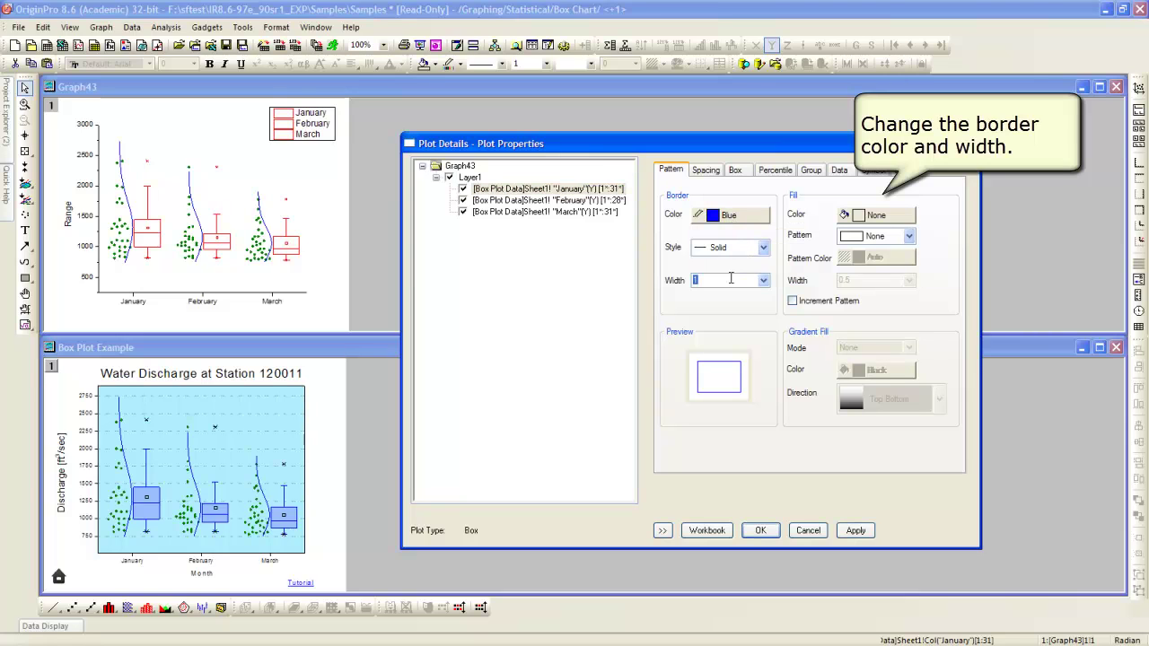
pyautogui.write('2')
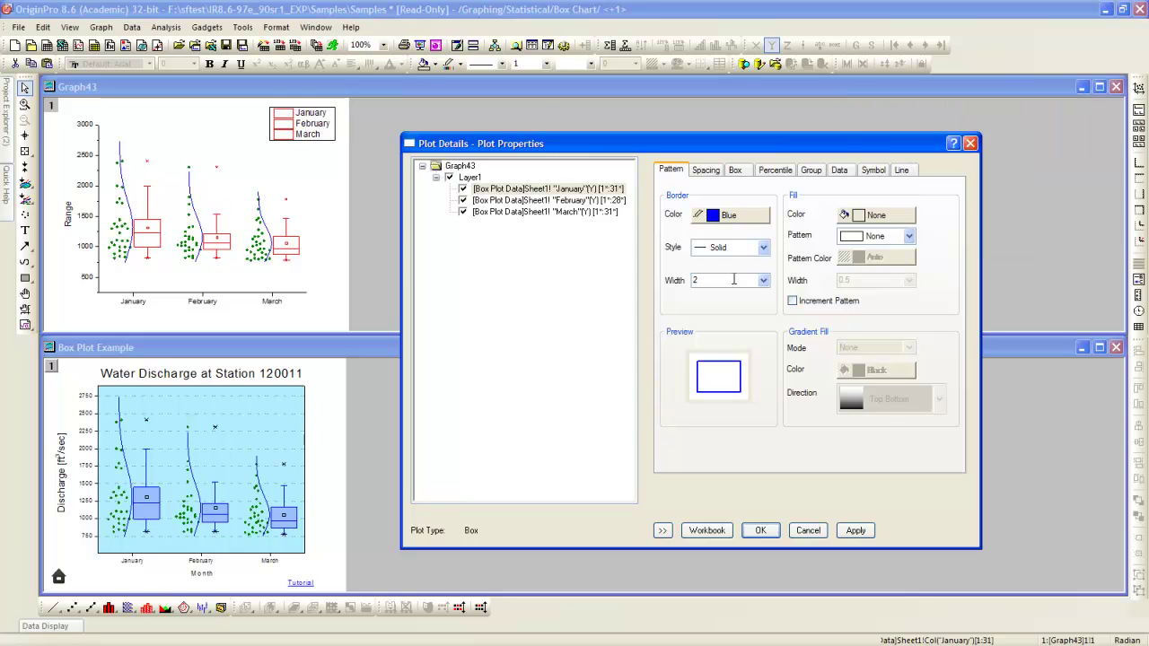
# Step: Fill the boxes with a custom light blue (RGB 156, 190, 254) and apply the changes
pyautogui.click(863, 220)
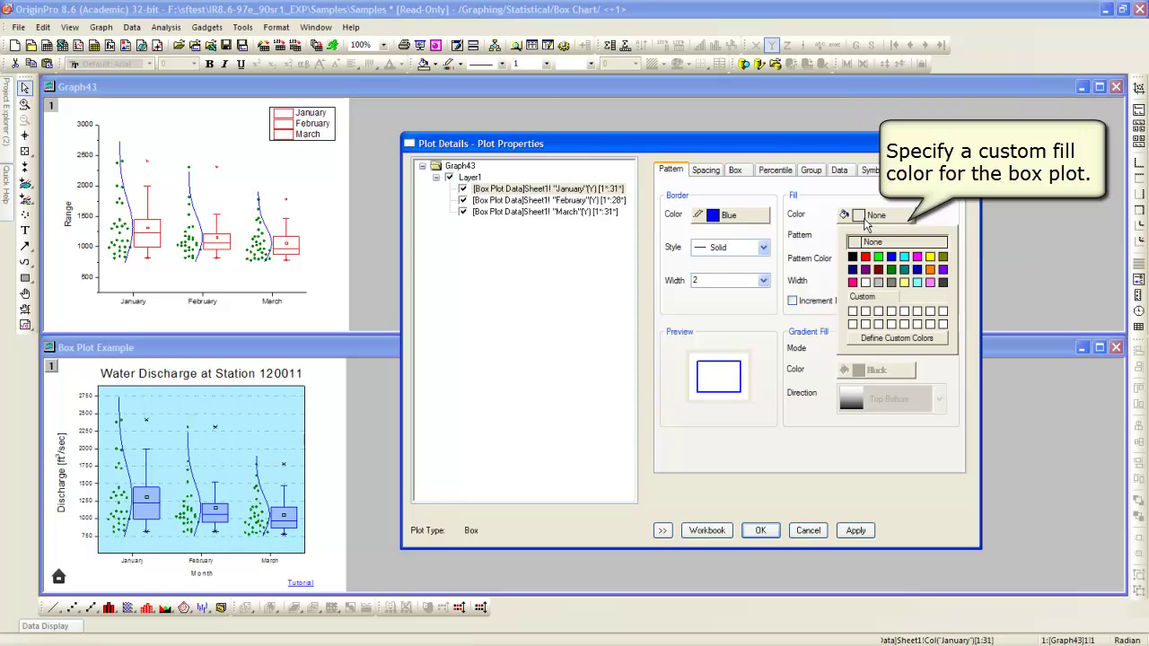
pyautogui.click(879, 338)
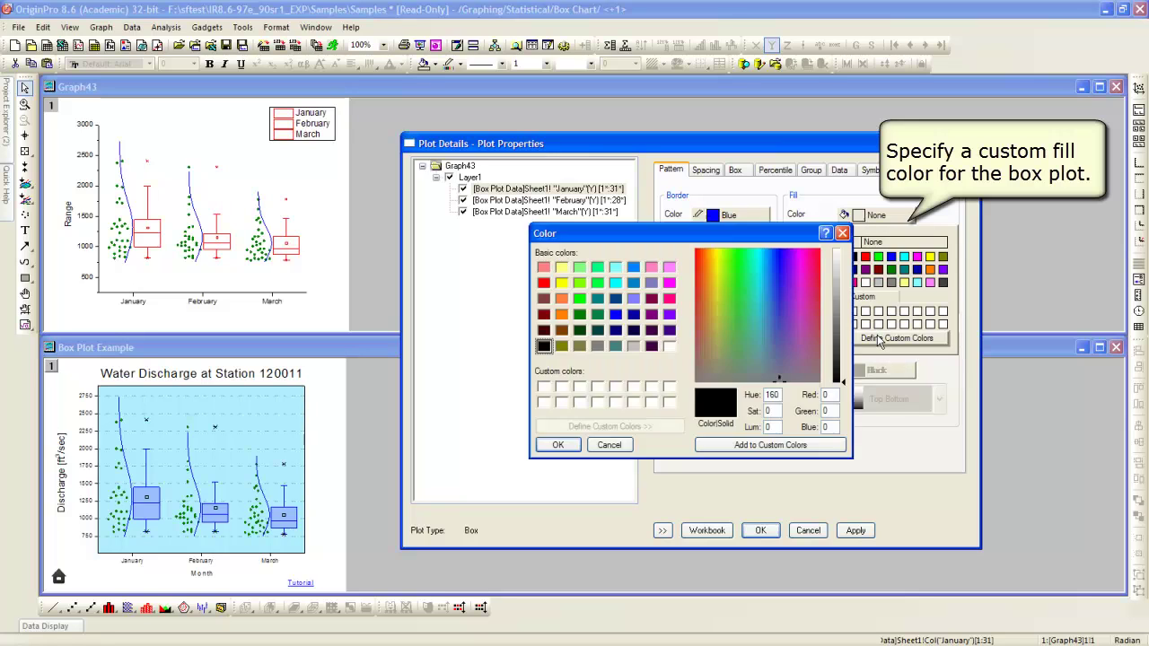
pyautogui.doubleClick(827, 395)
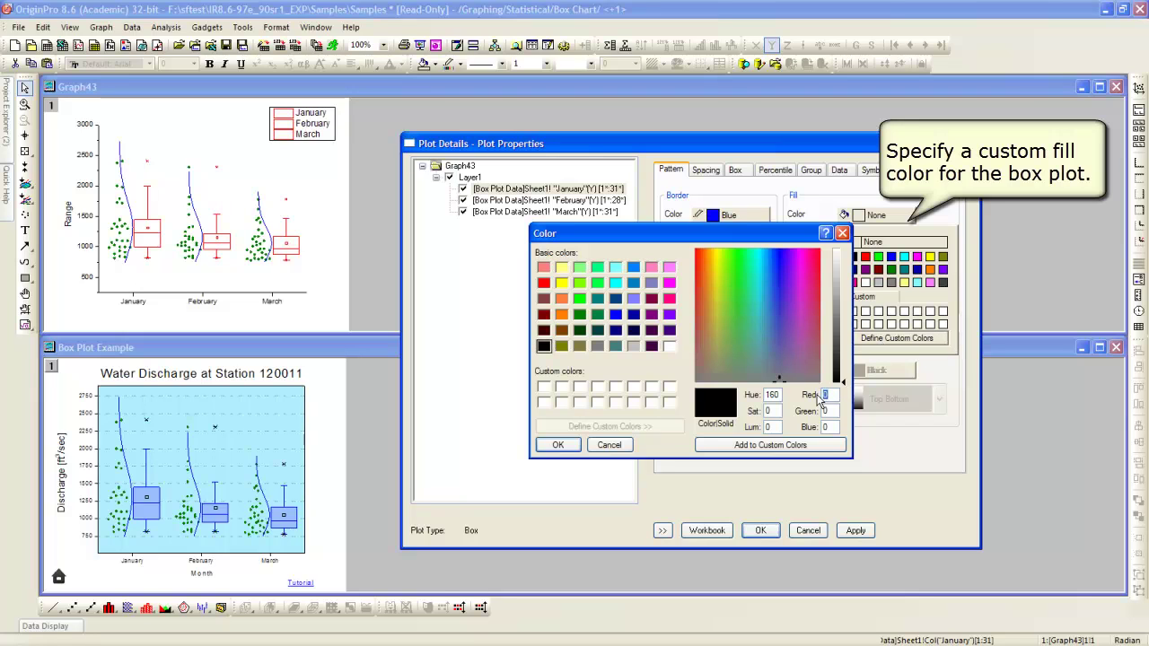
pyautogui.write('156')
pyautogui.press('Tab')
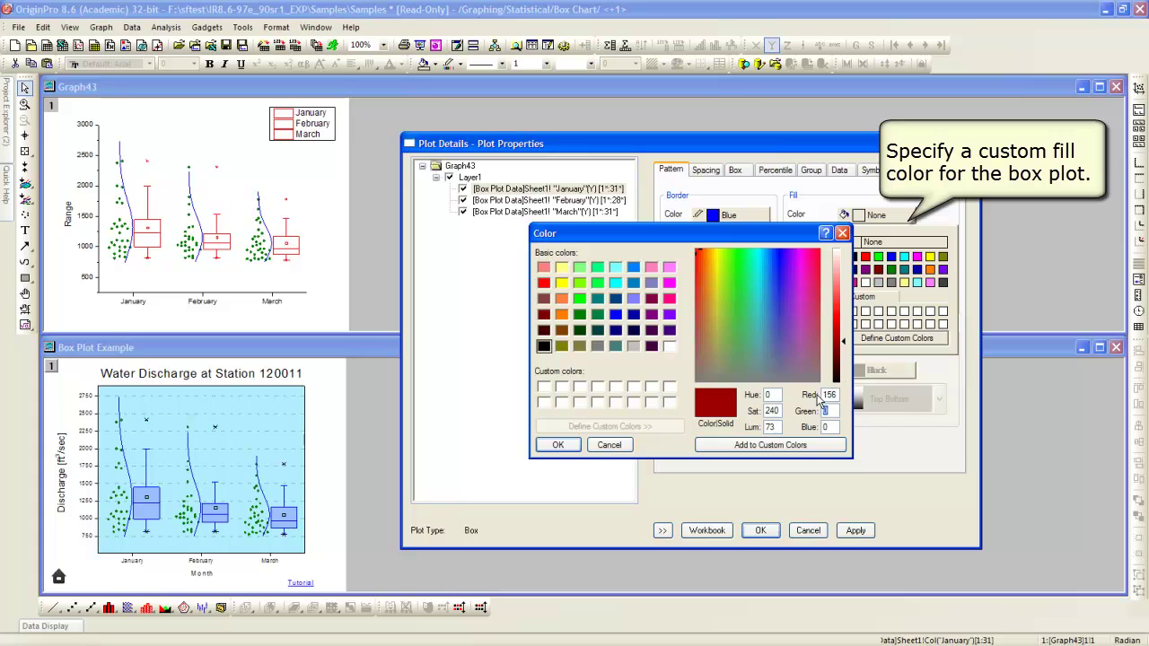
pyautogui.write('190')
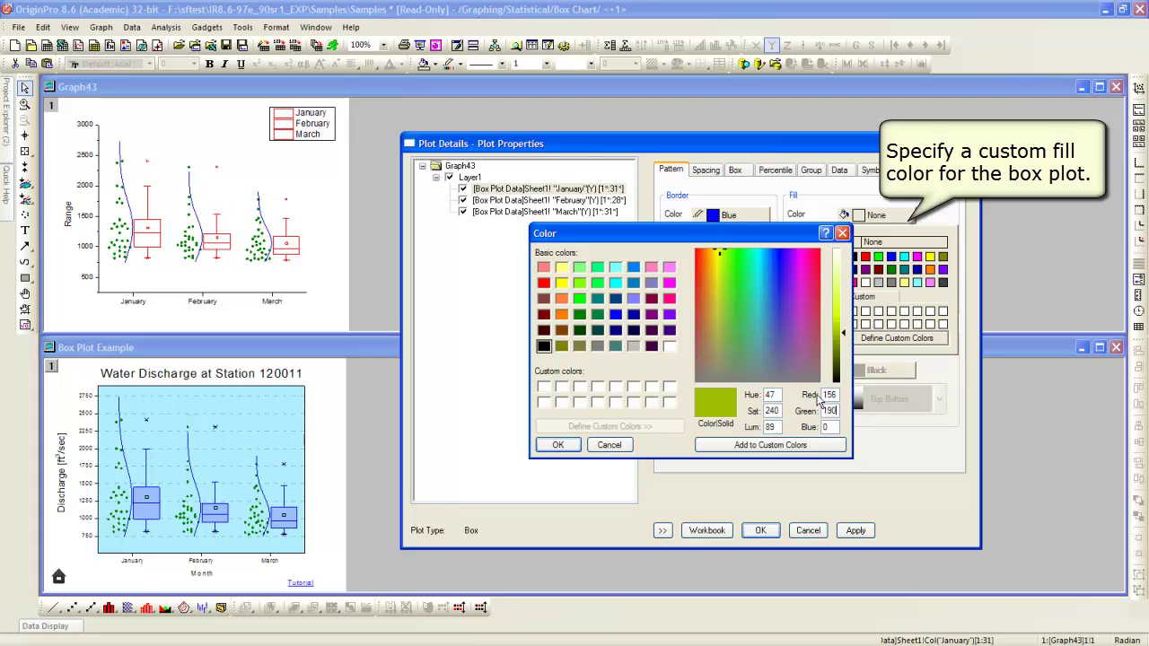
pyautogui.press('Tab')
pyautogui.write('254')
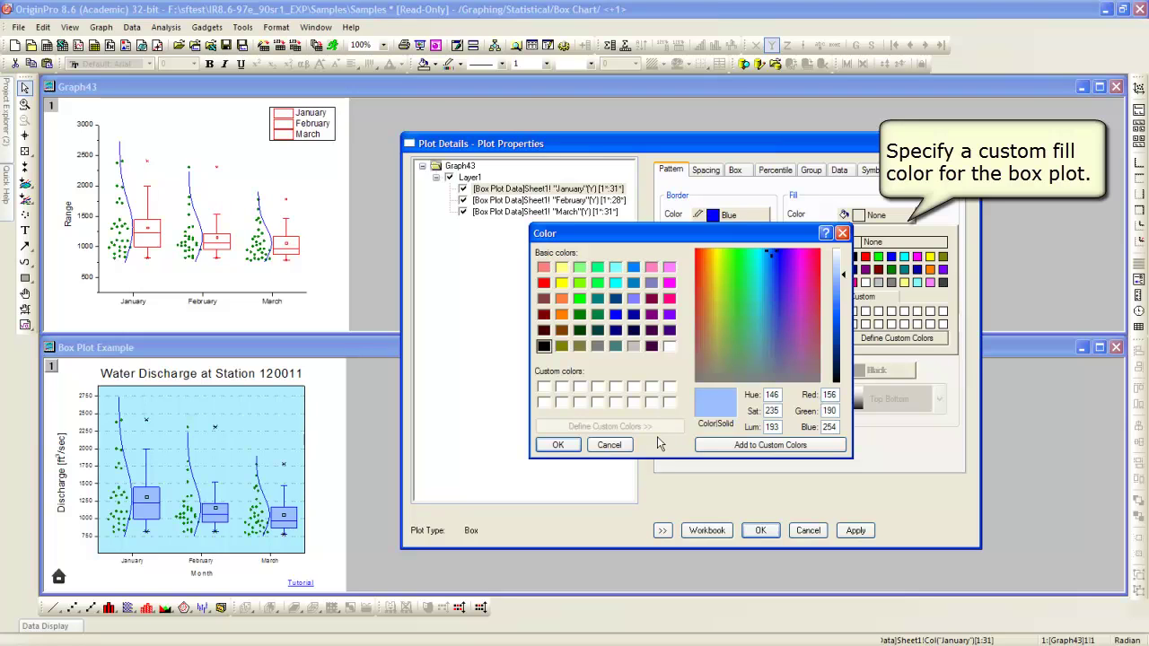
pyautogui.click(558, 444)
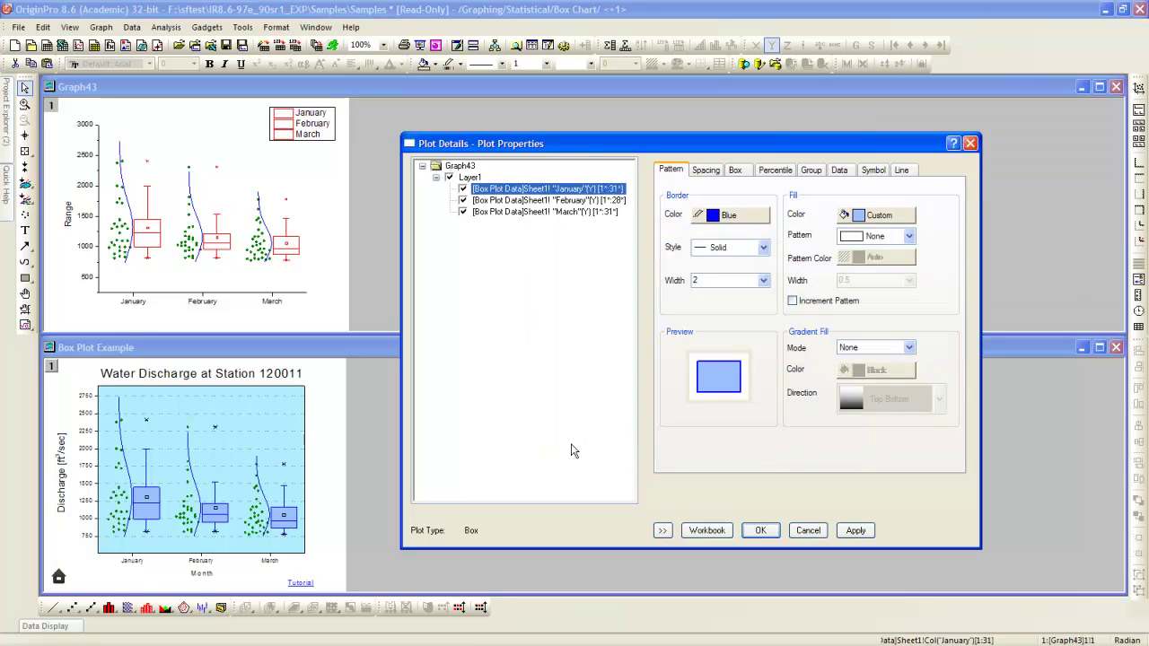
pyautogui.click(854, 531)
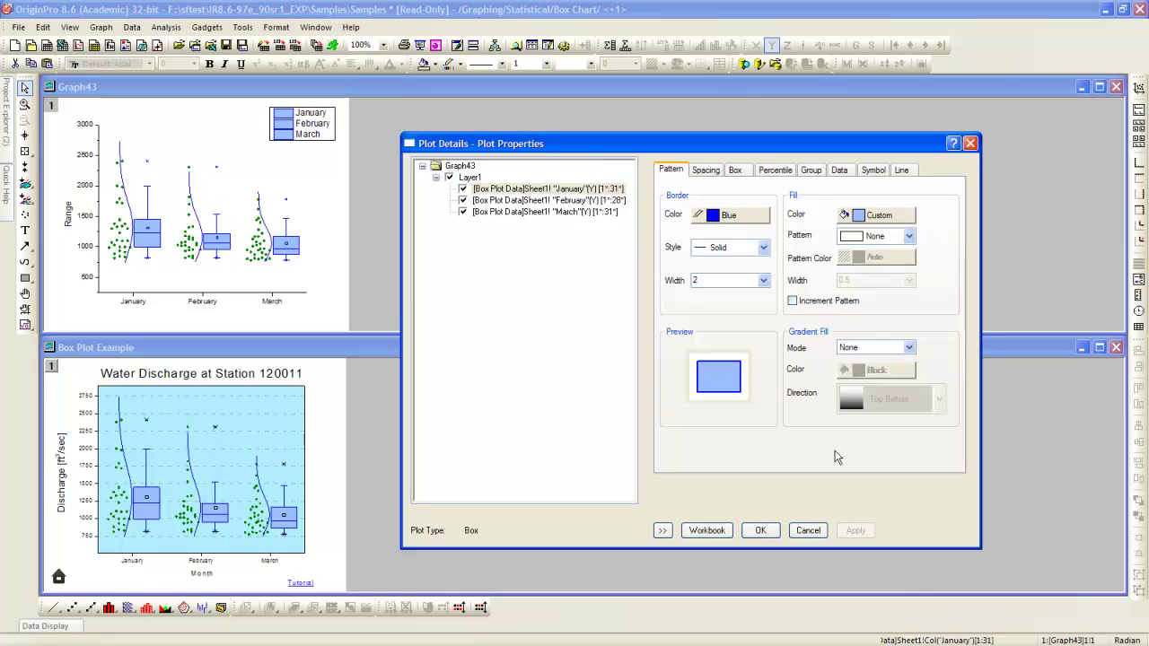
pyautogui.click(777, 173)
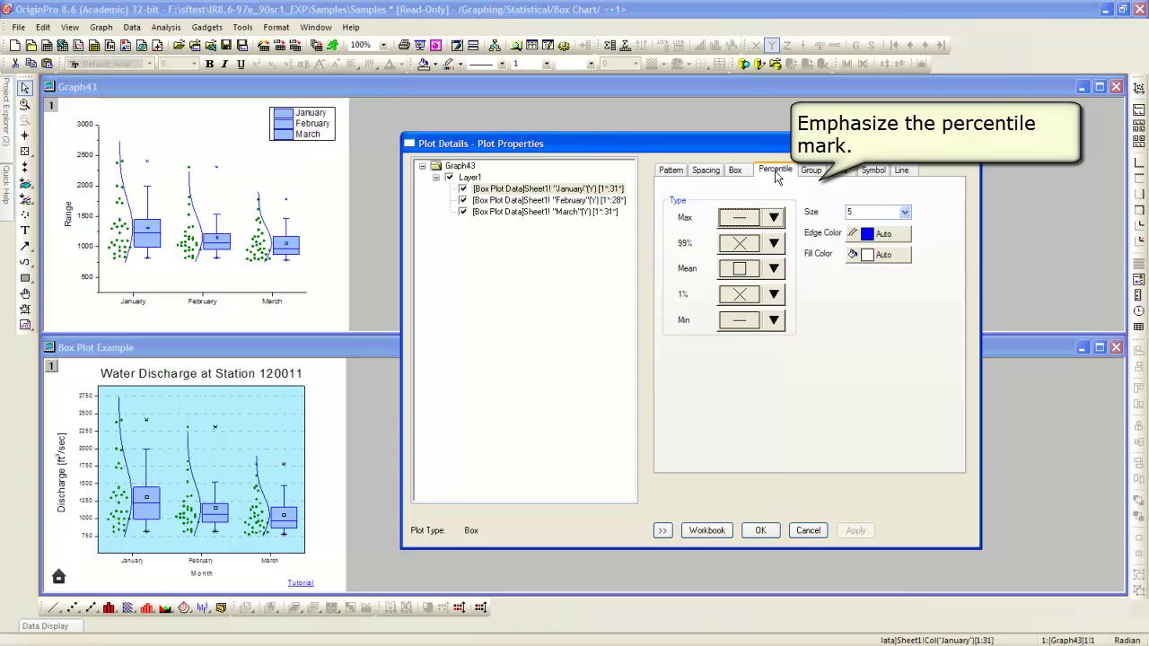
# Step: Make the percentile marks size 8 with black edges and black fill, and apply
pyautogui.doubleClick(854, 210)
pyautogui.write('8')
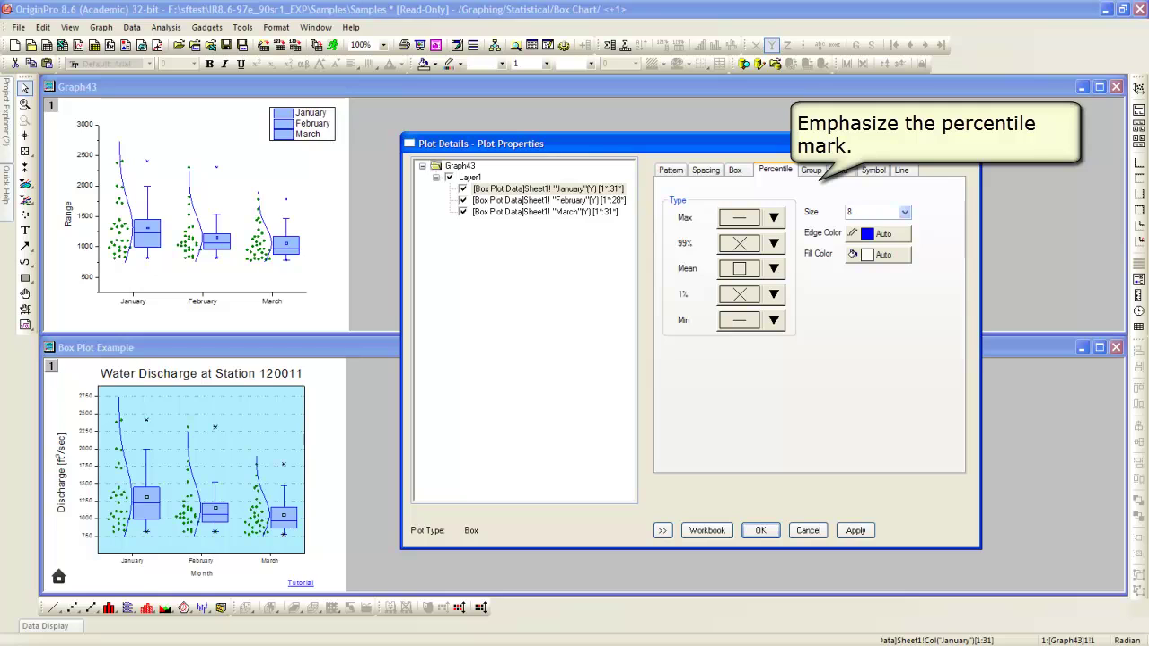
pyautogui.click(871, 254)
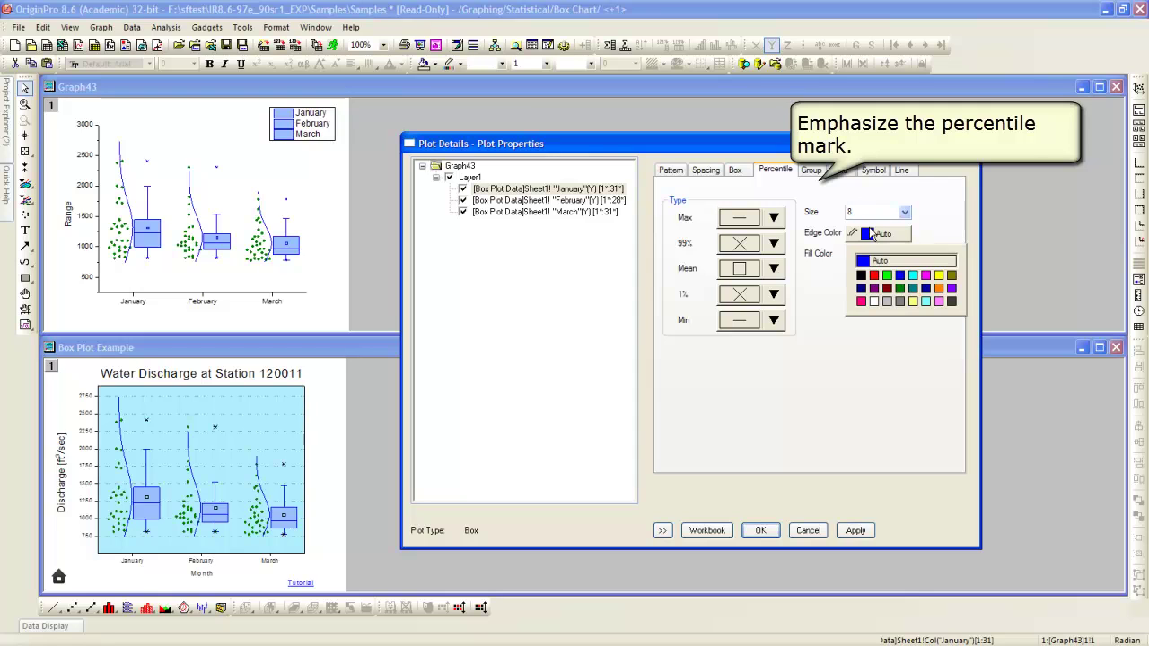
pyautogui.click(860, 274)
pyautogui.click(869, 255)
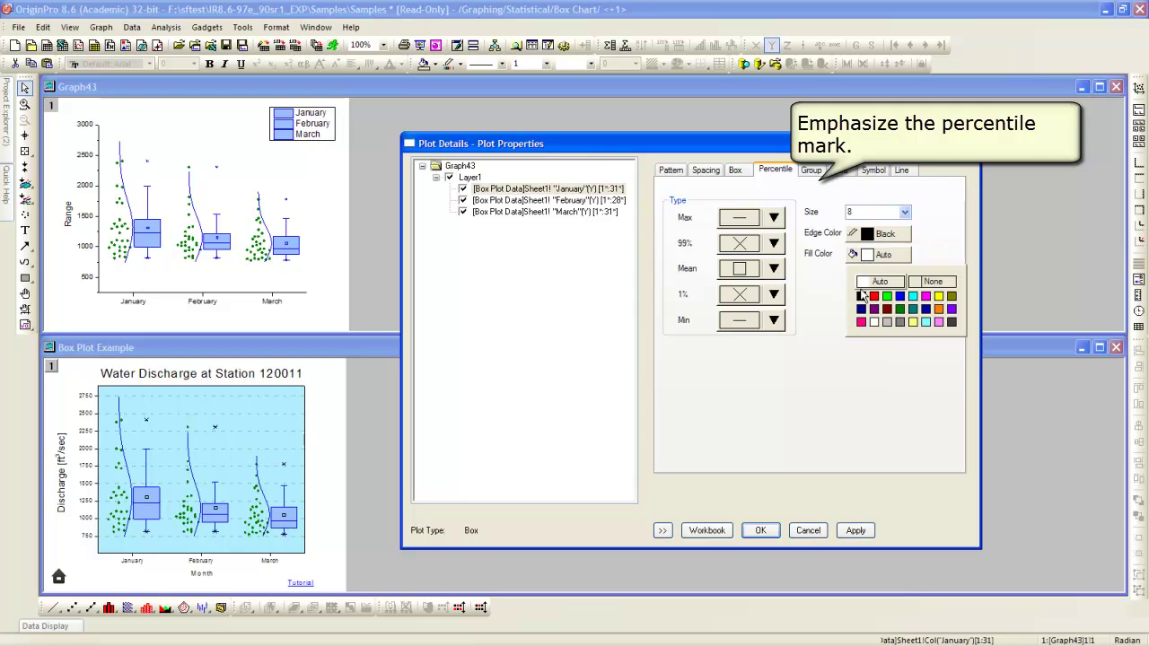
pyautogui.click(862, 296)
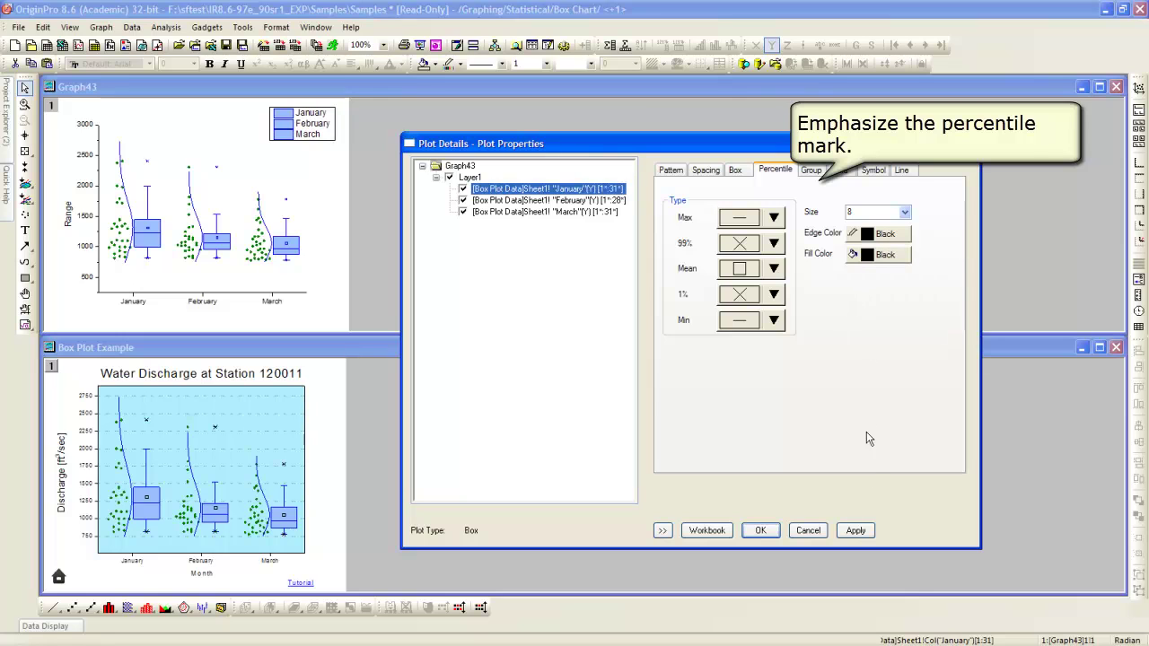
pyautogui.click(856, 530)
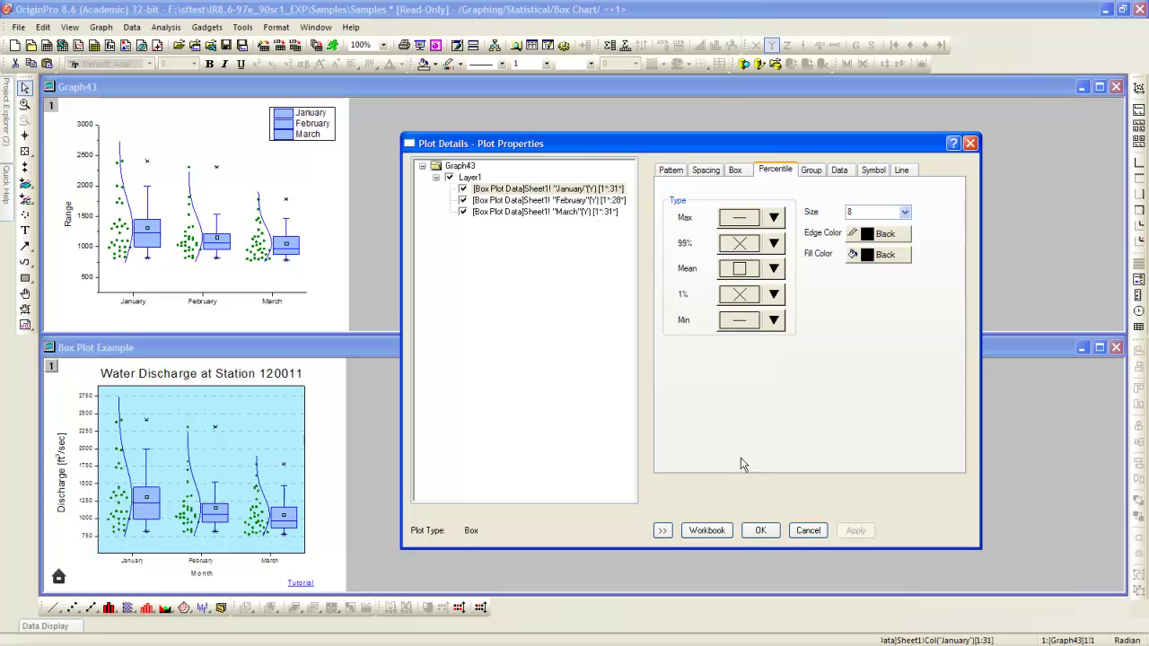
# Step: Set Layer1's background to custom light blue (RGB 177, 237, 254), apply, and close Plot Details
pyautogui.click(471, 177)
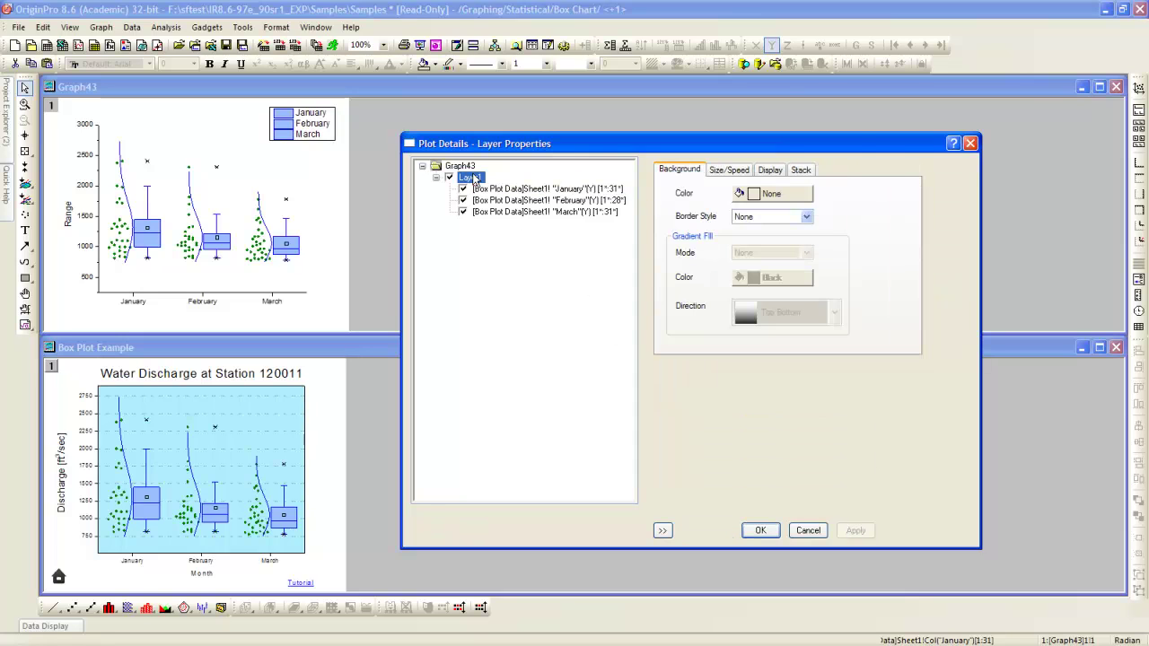
pyautogui.click(763, 194)
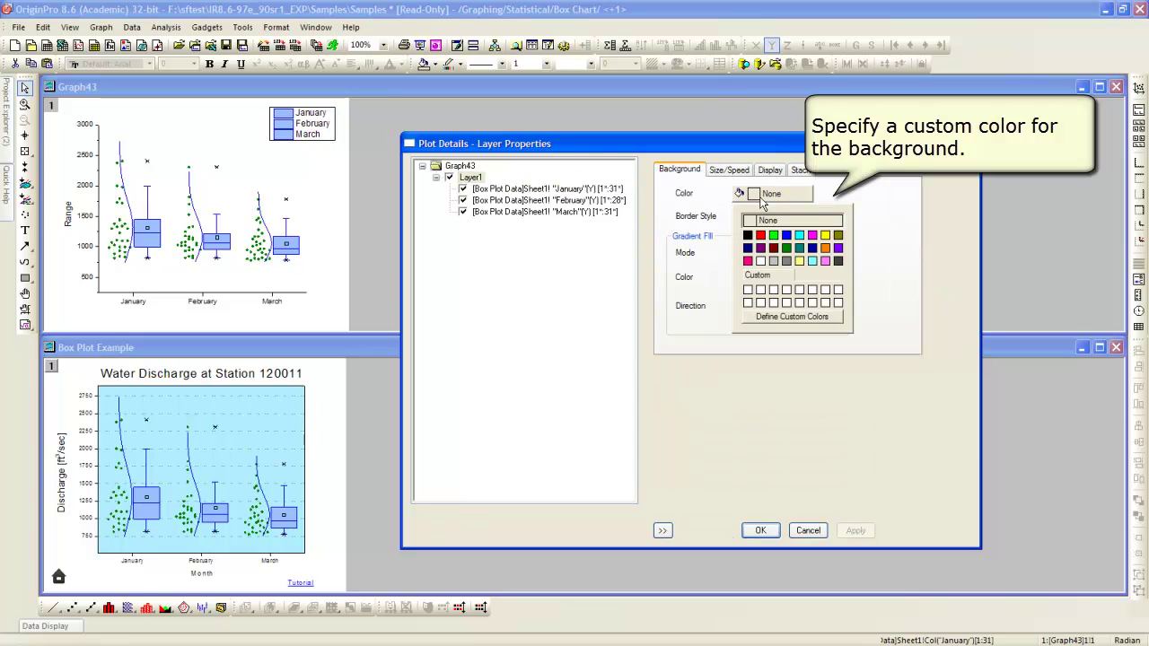
pyautogui.click(797, 318)
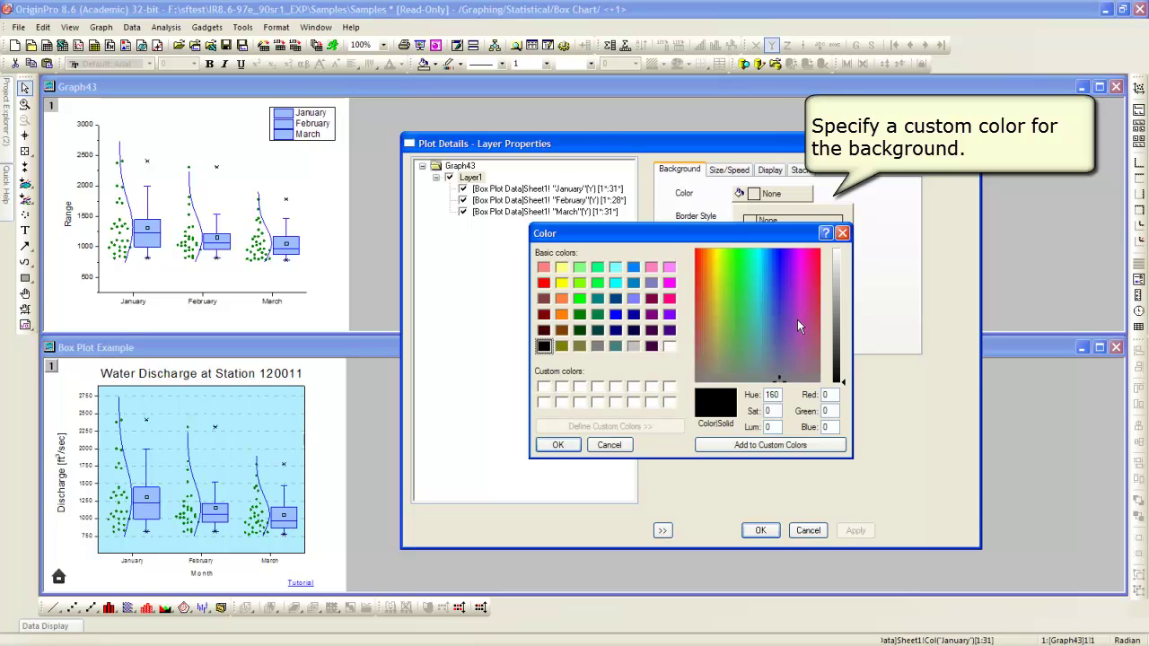
pyautogui.doubleClick(828, 396)
pyautogui.write('177')
pyautogui.press('Tab')
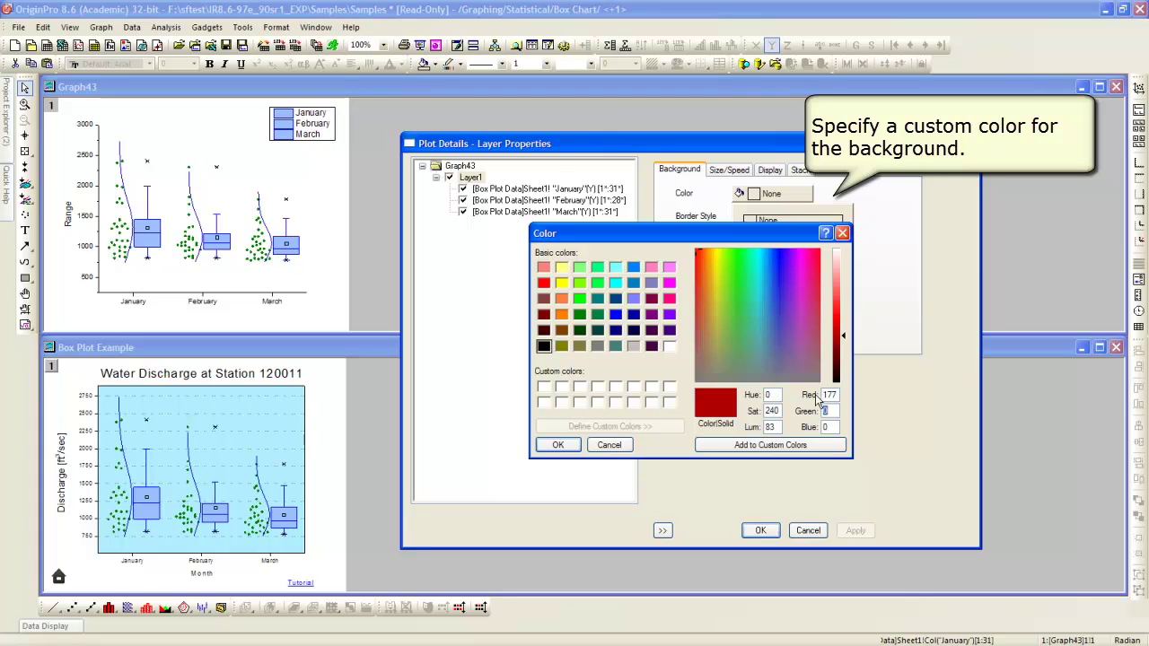
pyautogui.write('237')
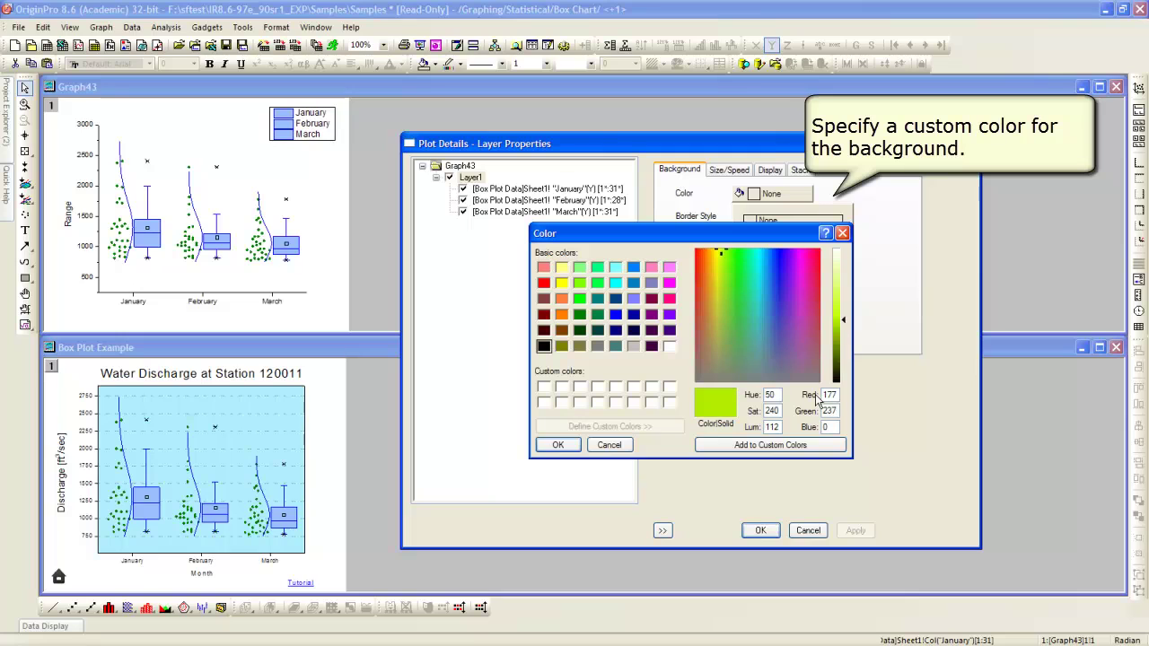
pyautogui.press('Tab')
pyautogui.write('254')
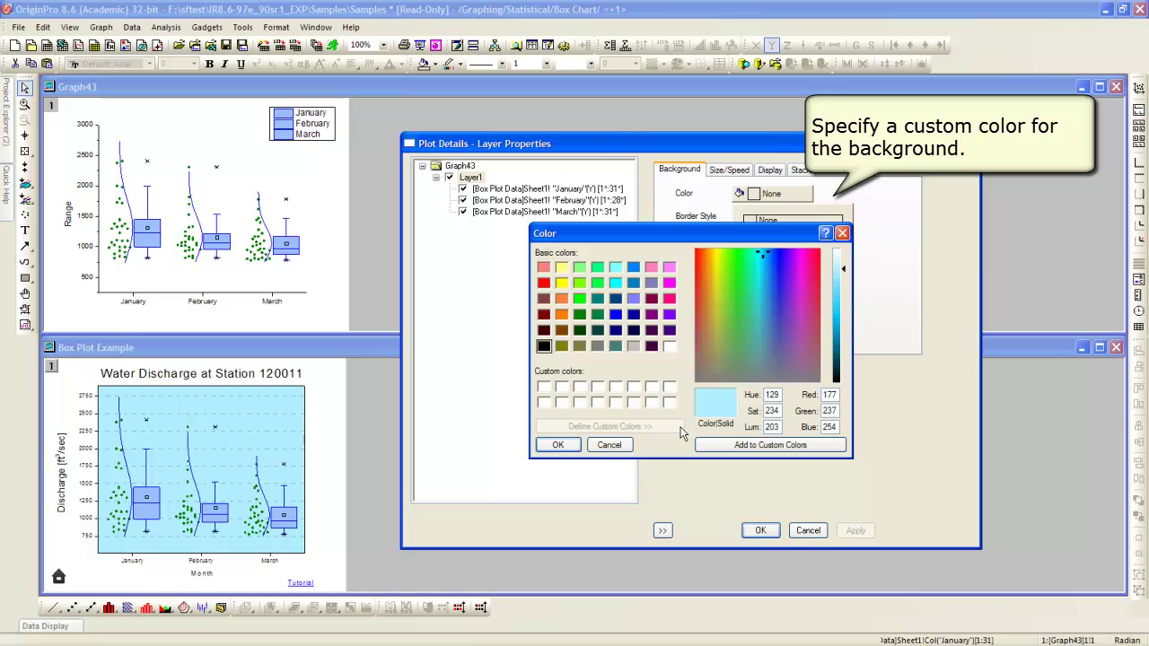
pyautogui.click(573, 445)
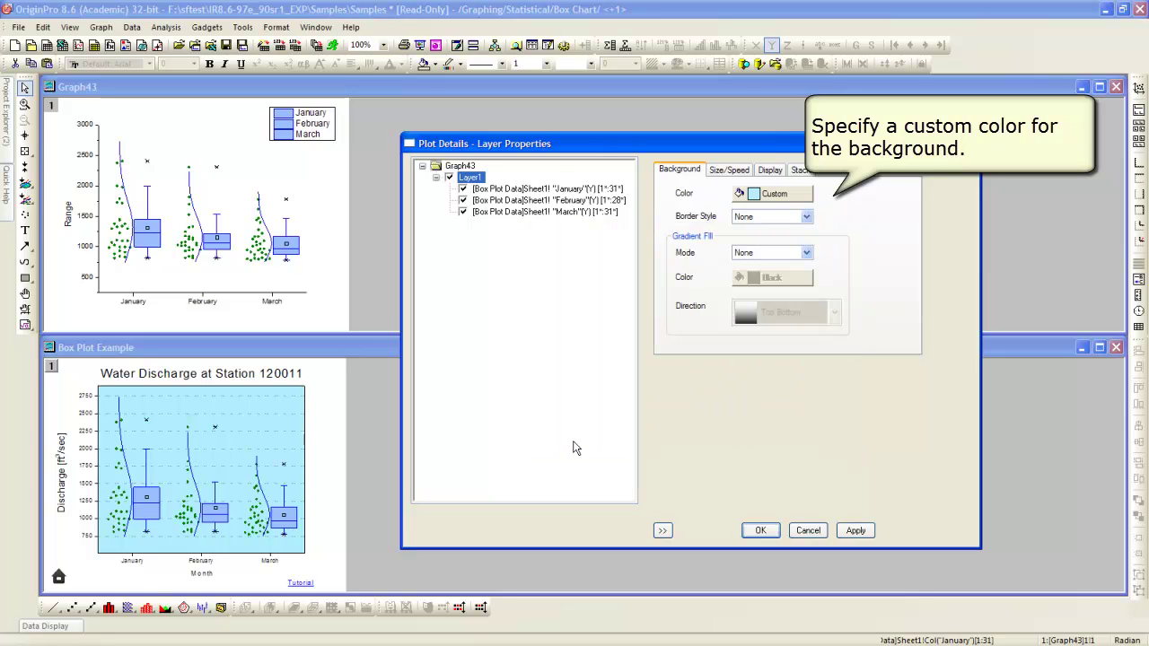
pyautogui.click(855, 532)
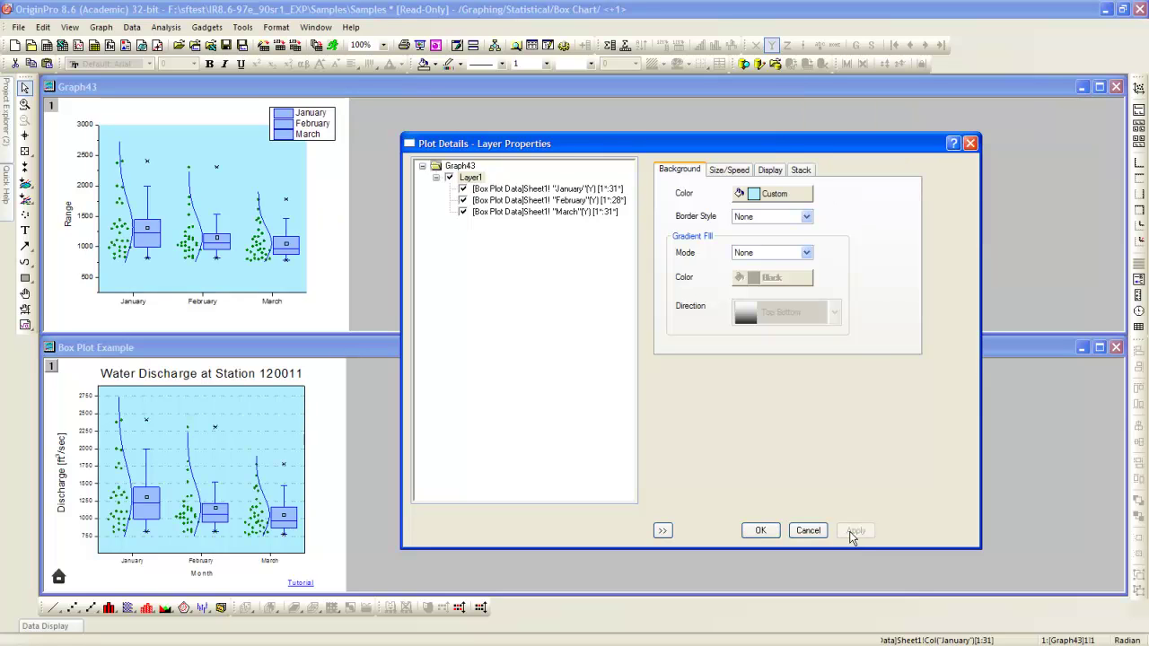
pyautogui.click(760, 531)
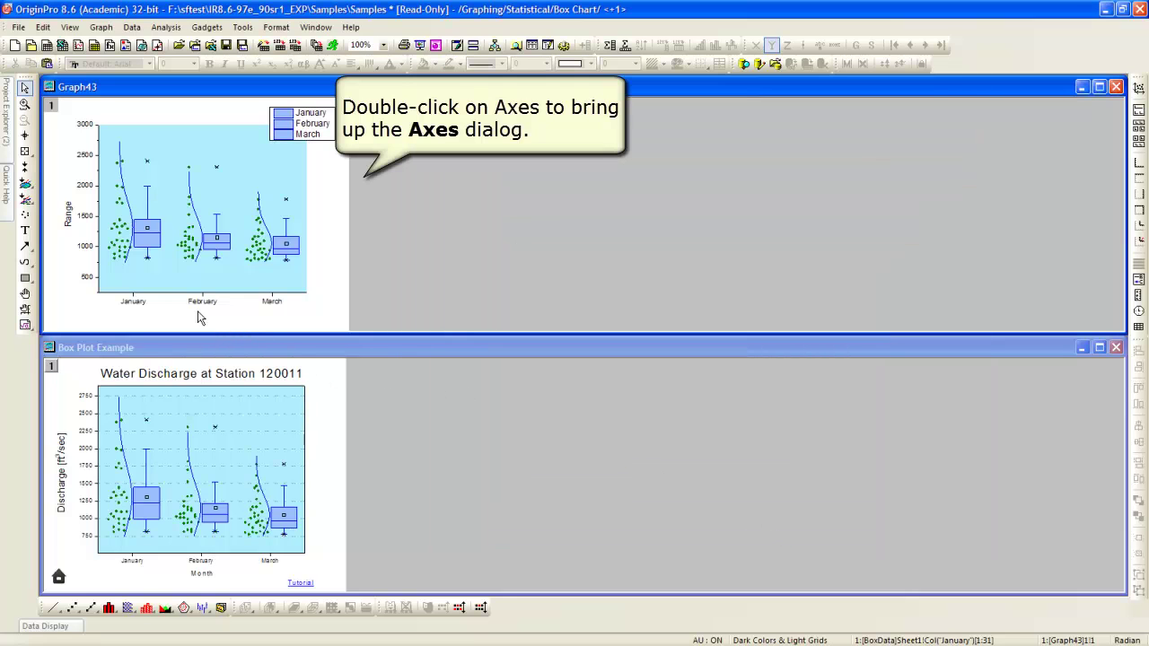
# Step: Scale the Y axis from 510 to 2900 with increment 250 and 0 minor ticks, and apply
pyautogui.doubleClick(101, 262)
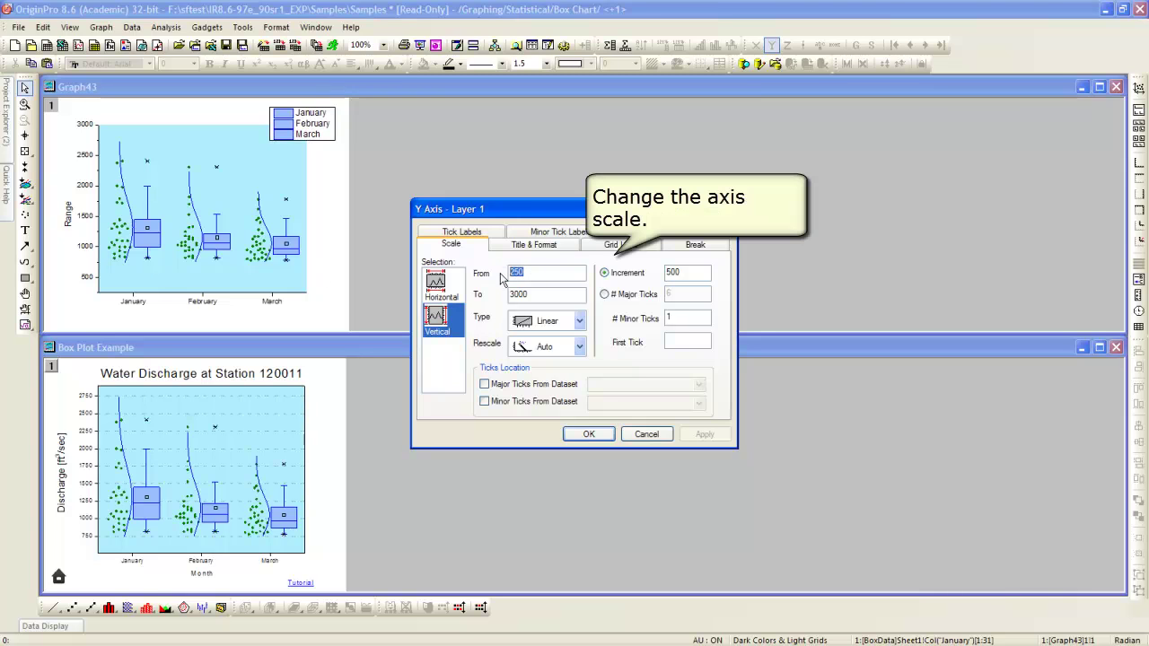
pyautogui.write('510')
pyautogui.press('Tab')
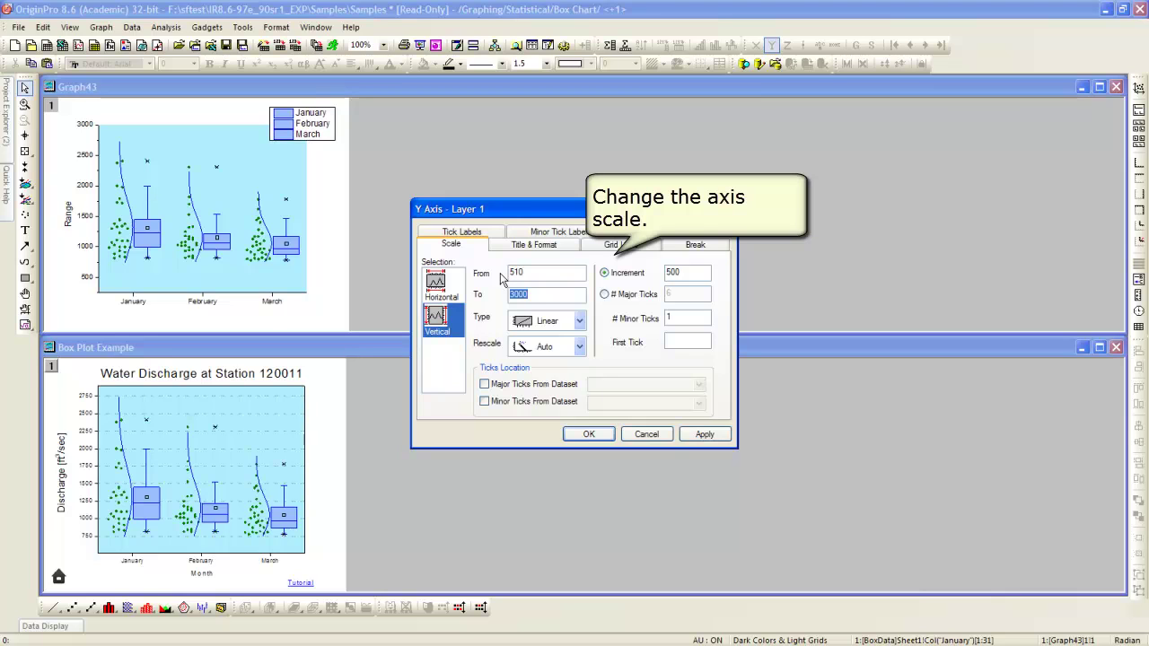
pyautogui.write('2900')
pyautogui.doubleClick(692, 277)
pyautogui.write('250')
pyautogui.press('Tab')
pyautogui.write('0')
pyautogui.click(705, 435)
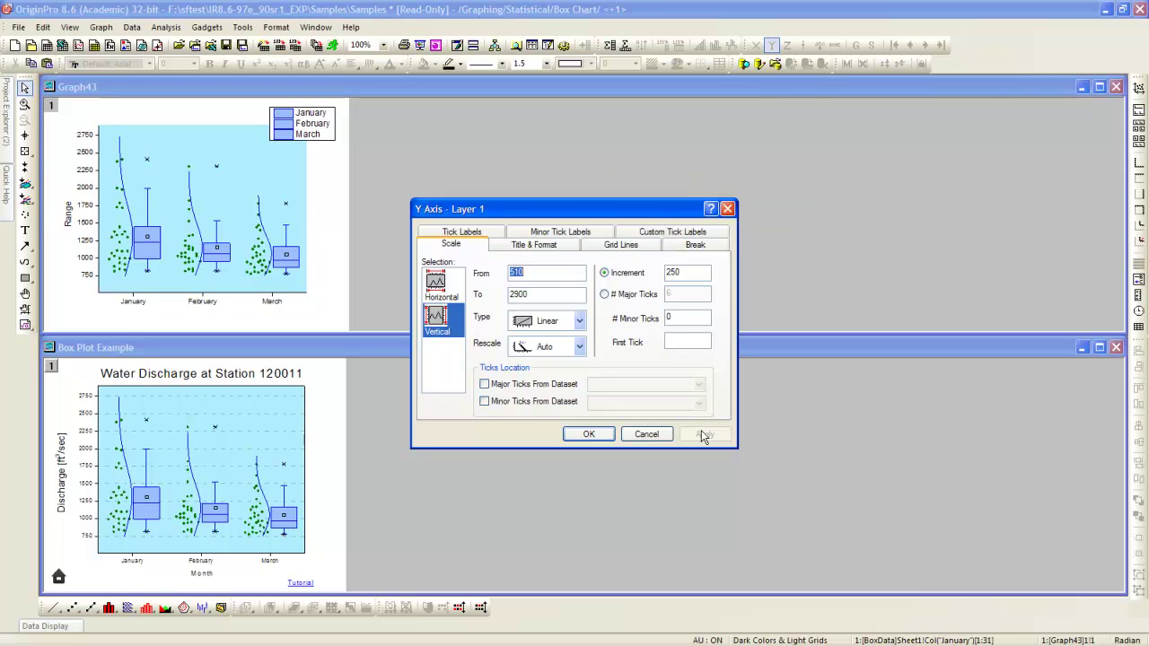
pyautogui.click(625, 247)
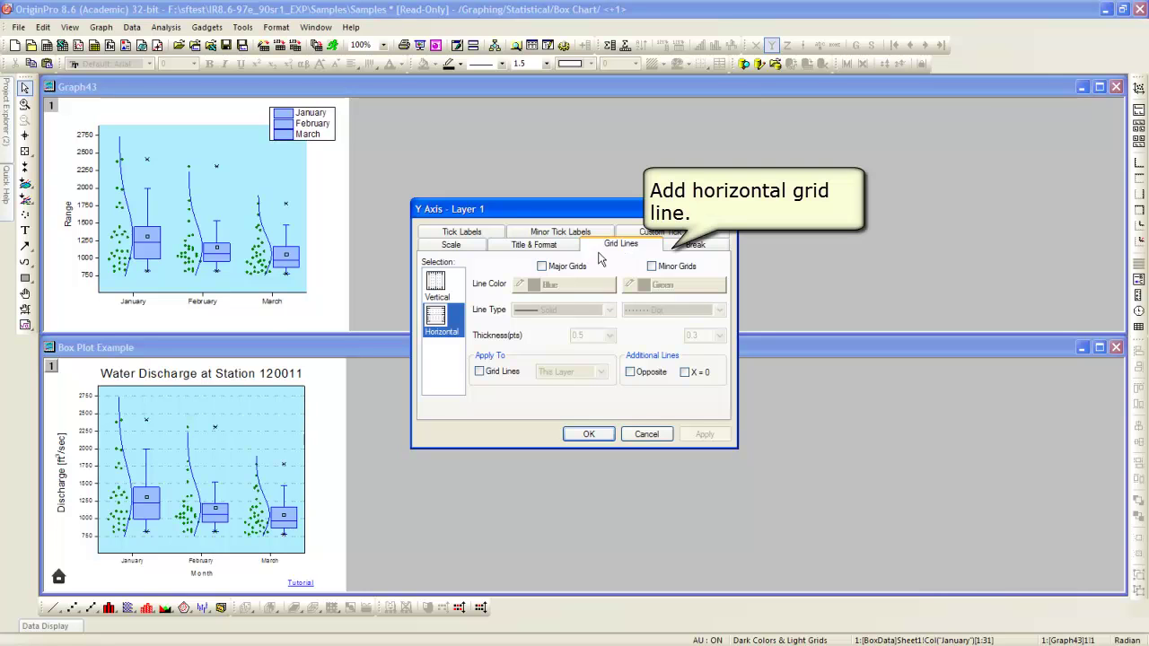
# Step: Turn on horizontal major grid lines in LT Gray with a Dot line type, and apply
pyautogui.click(575, 268)
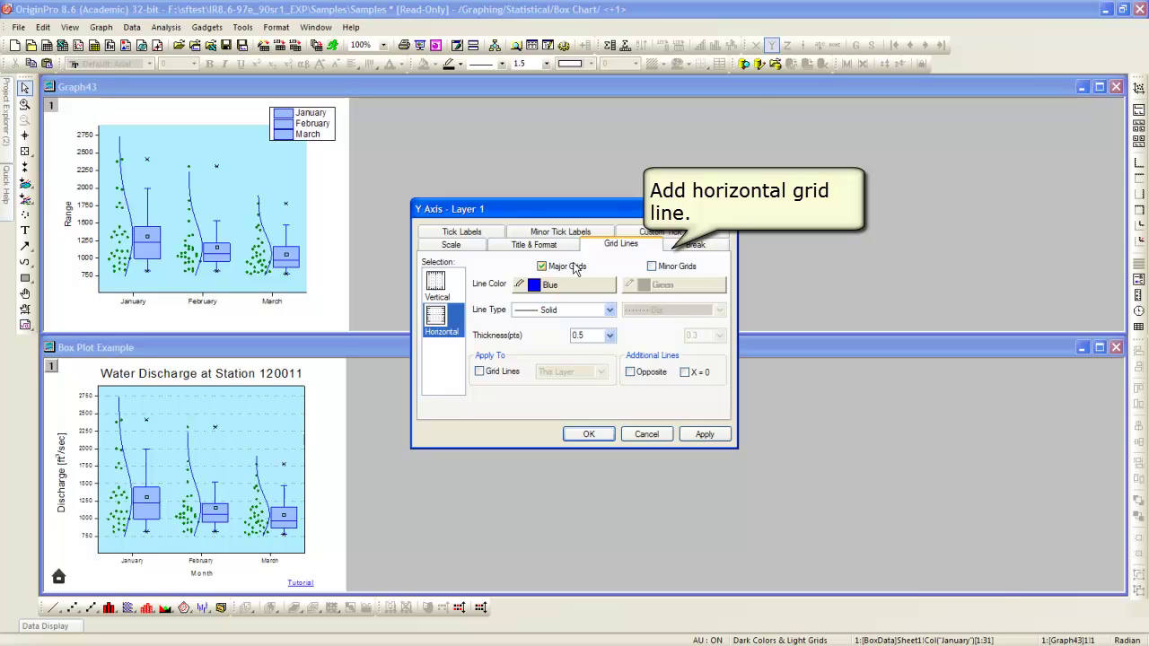
pyautogui.click(576, 285)
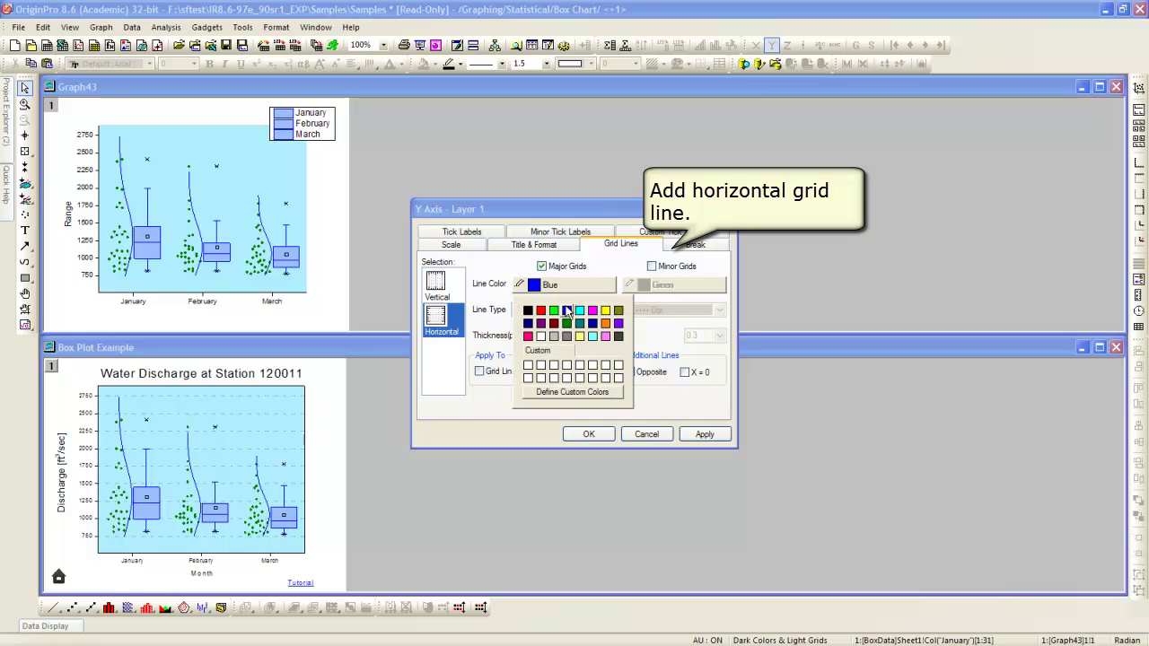
pyautogui.click(553, 333)
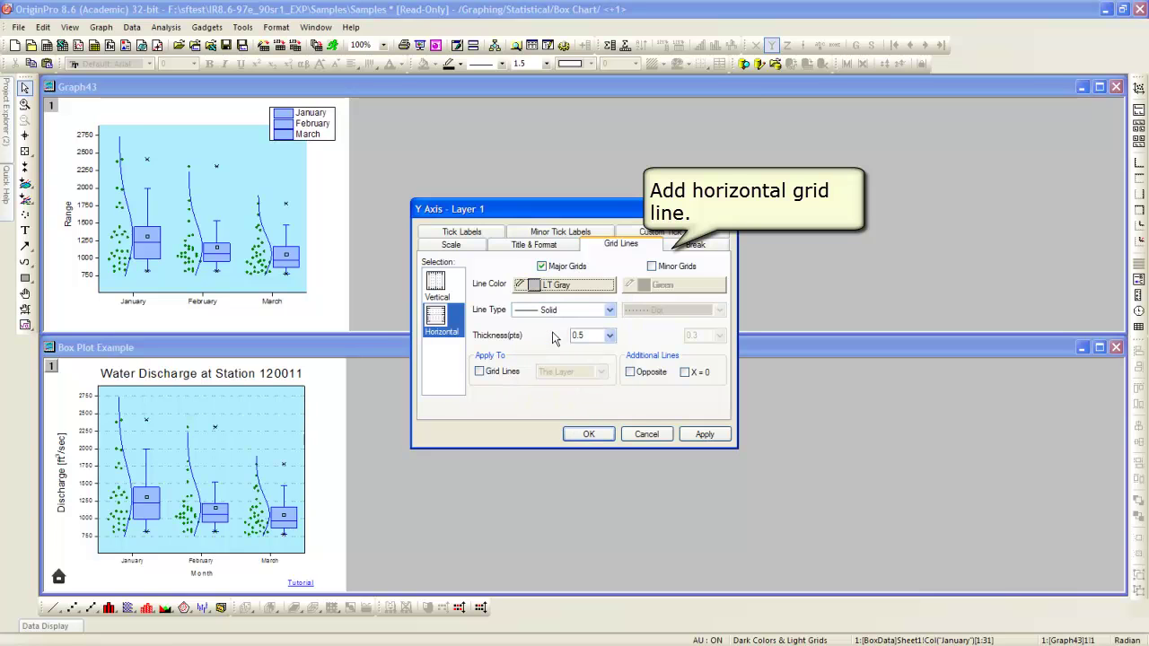
pyautogui.click(552, 310)
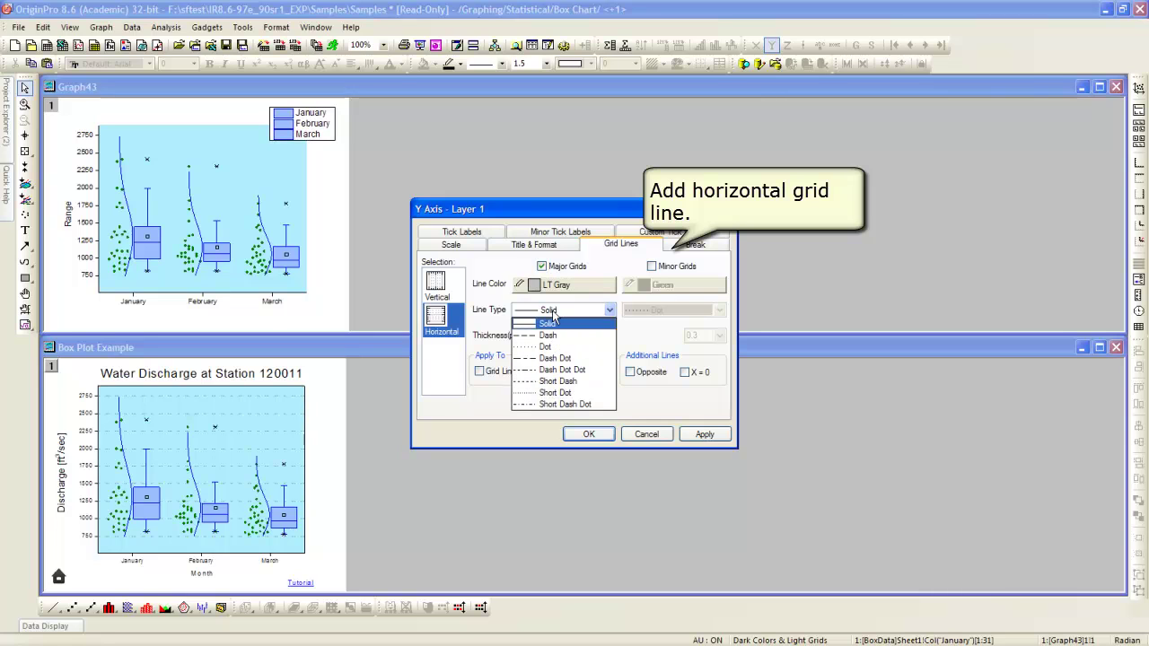
pyautogui.click(554, 348)
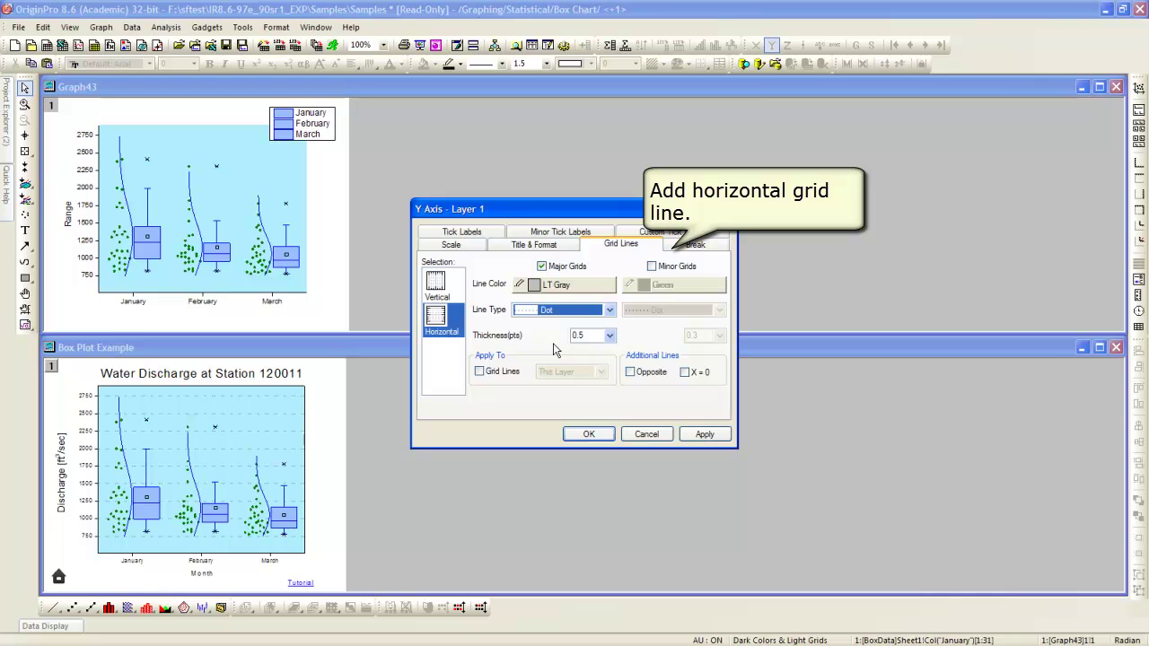
pyautogui.click(693, 437)
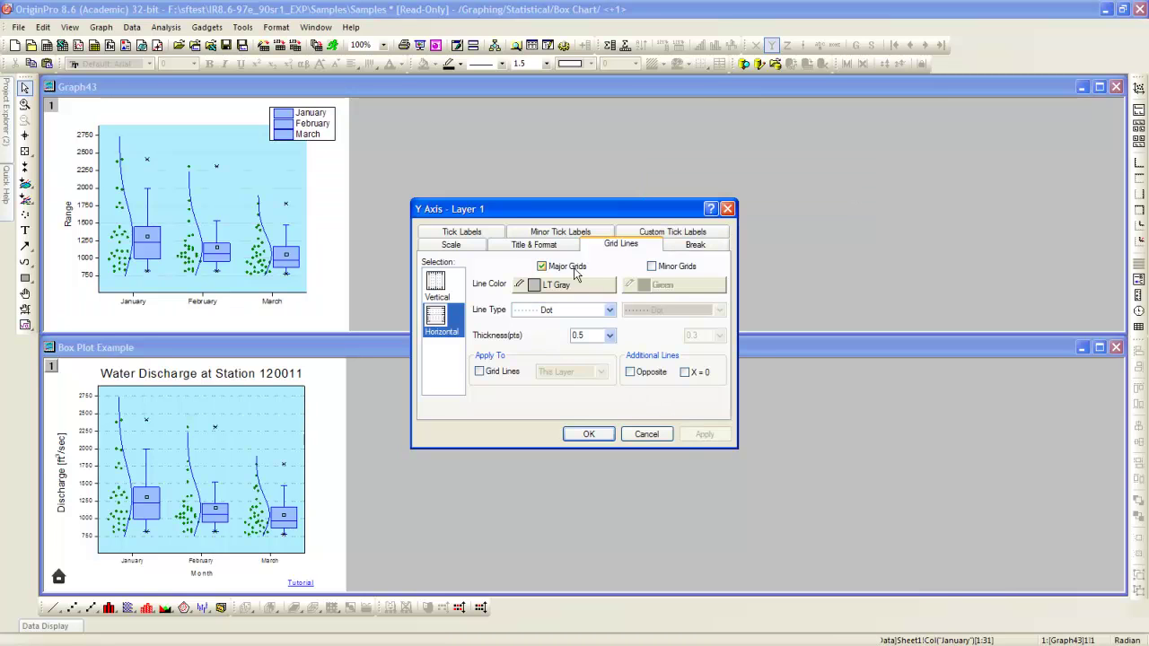
pyautogui.click(551, 244)
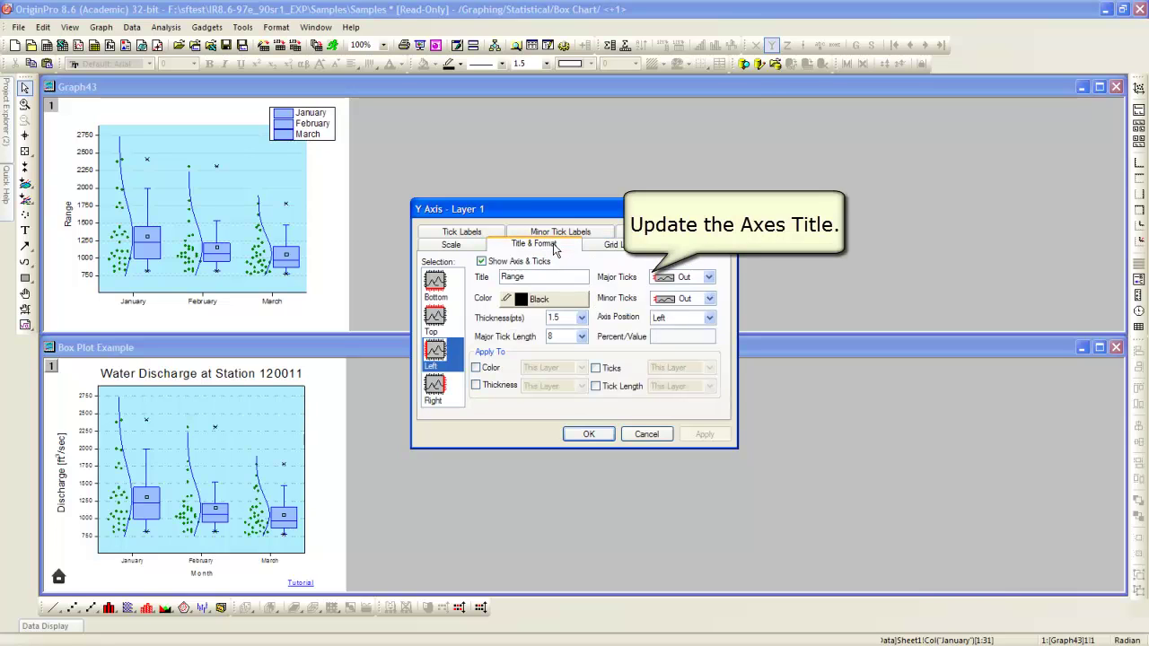
# Step: Replace the left axis title with 'Discharge [ft\+(3)/sec]' and apply
pyautogui.moveTo(540, 275); pyautogui.dragTo(483, 277)
pyautogui.write('Discharge []ft\\+(3)/sec')
pyautogui.click(698, 435)
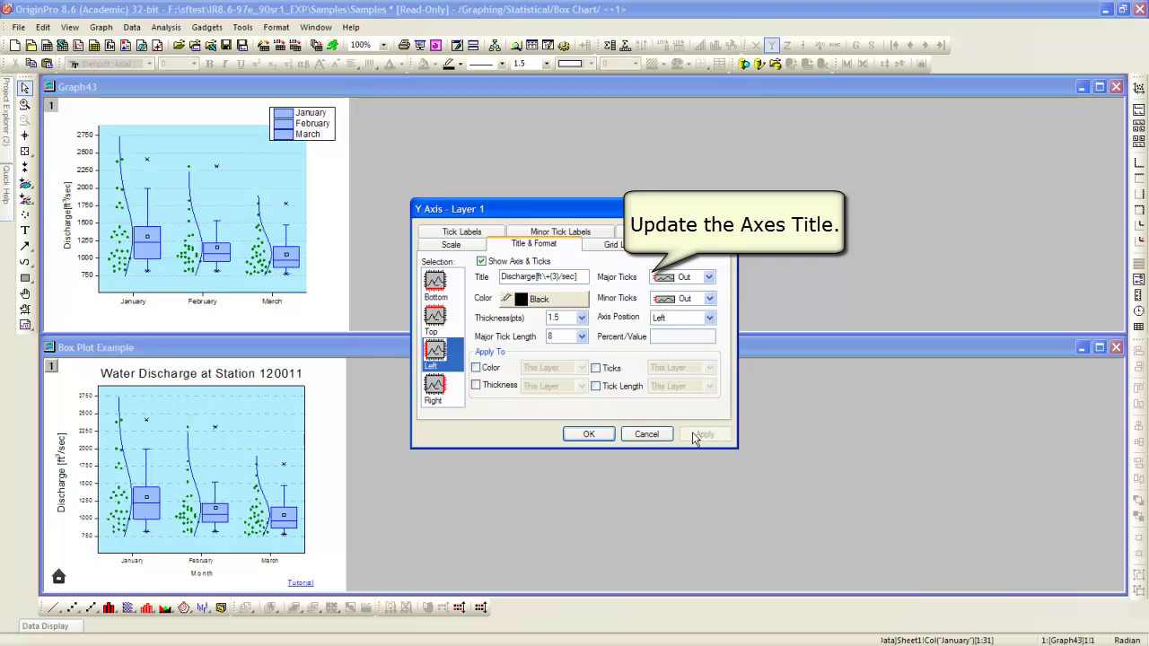
# Step: Title the bottom axis 'Month', apply, and close the axis dialog
pyautogui.click(448, 296)
pyautogui.click(514, 276)
pyautogui.write('Mo')
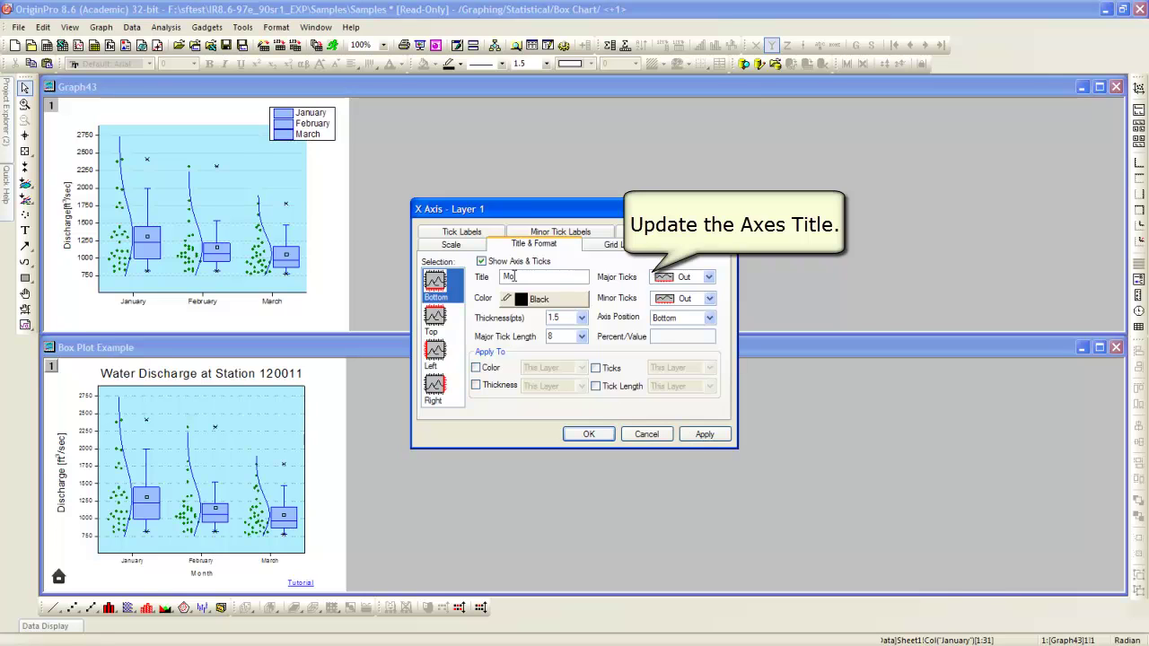
pyautogui.write('nth')
pyautogui.click(691, 435)
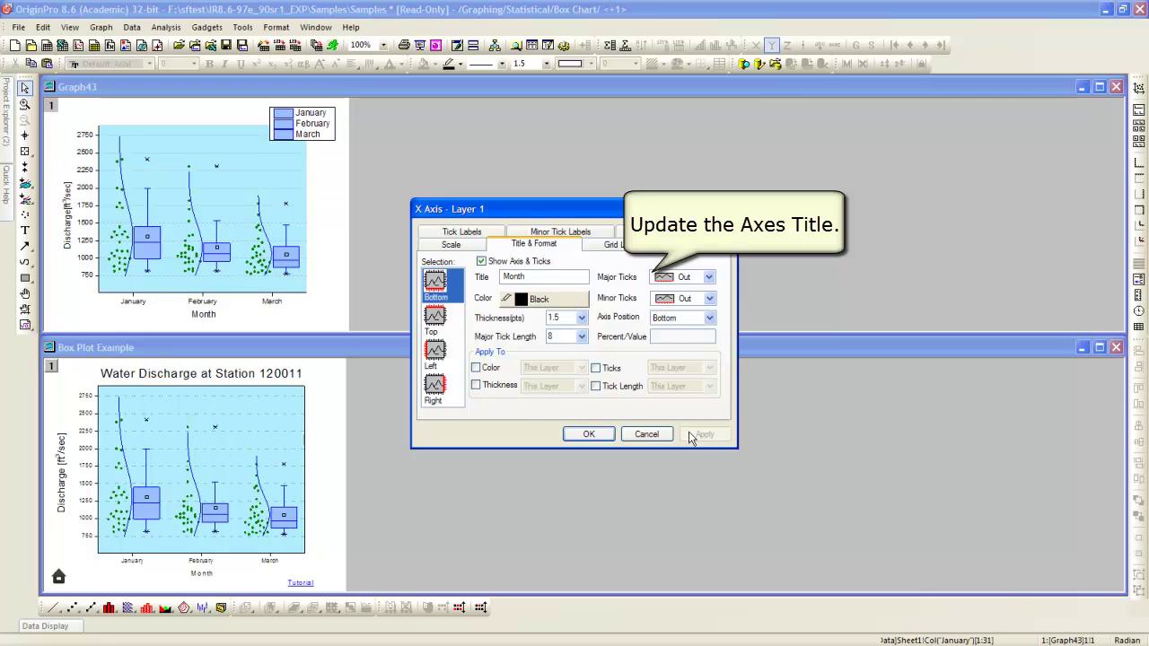
pyautogui.click(591, 435)
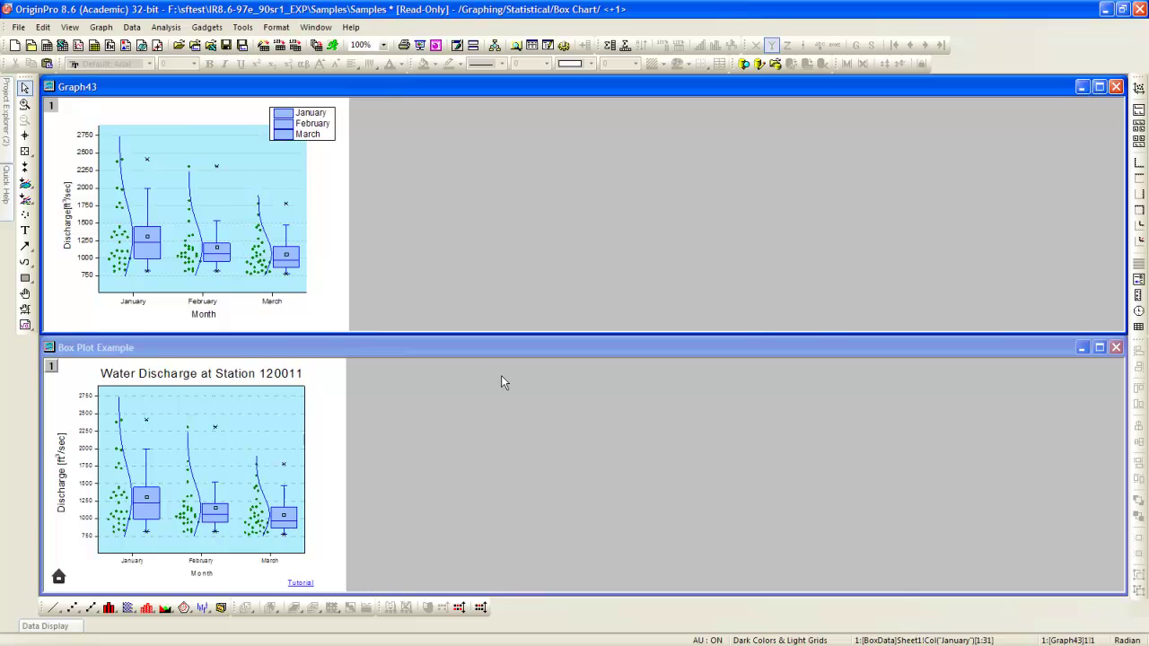
pyautogui.click(75, 28)
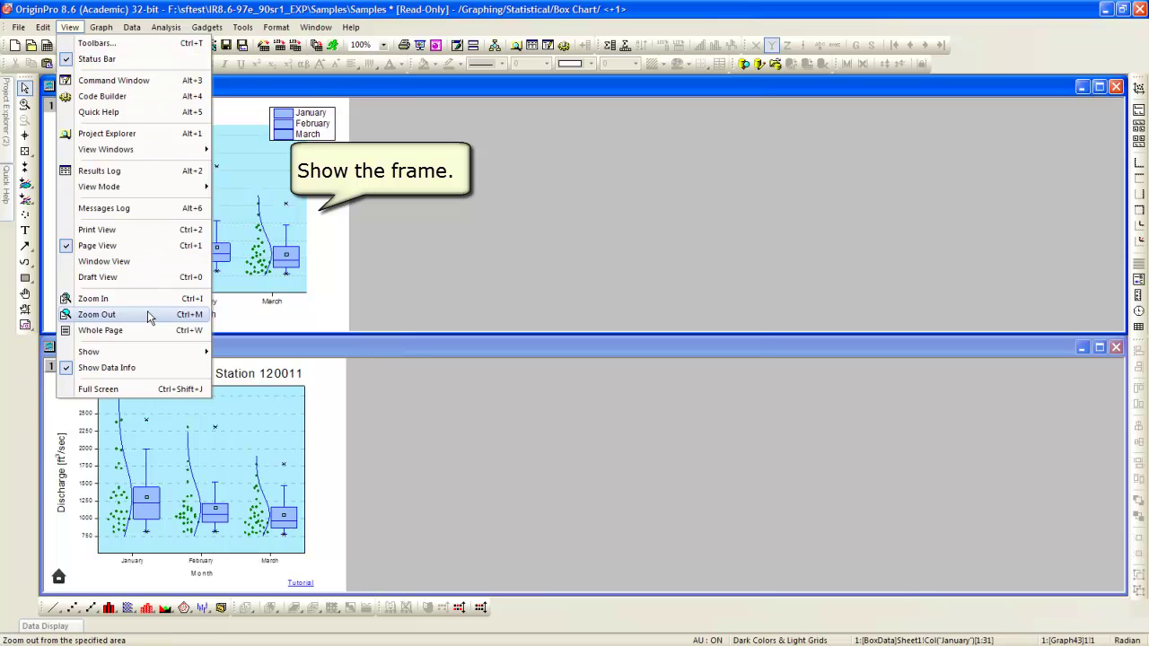
# Step: Turn on View > Show > Frame to enclose Graph43's plot layer
pyautogui.moveTo(152, 353)
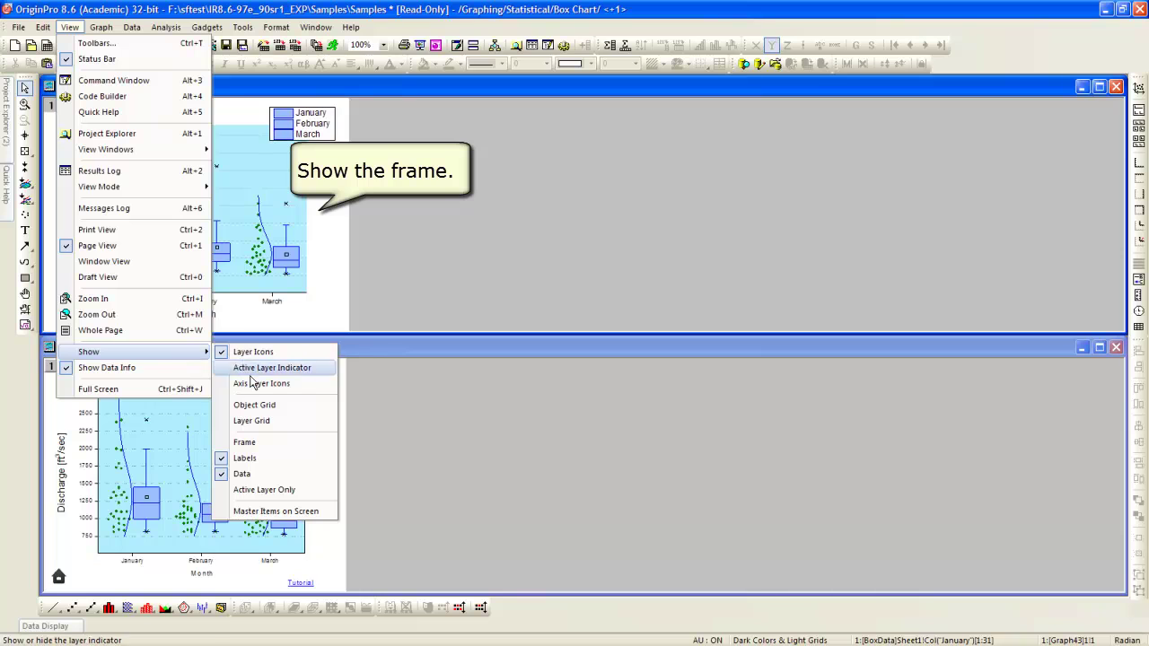
pyautogui.click(267, 444)
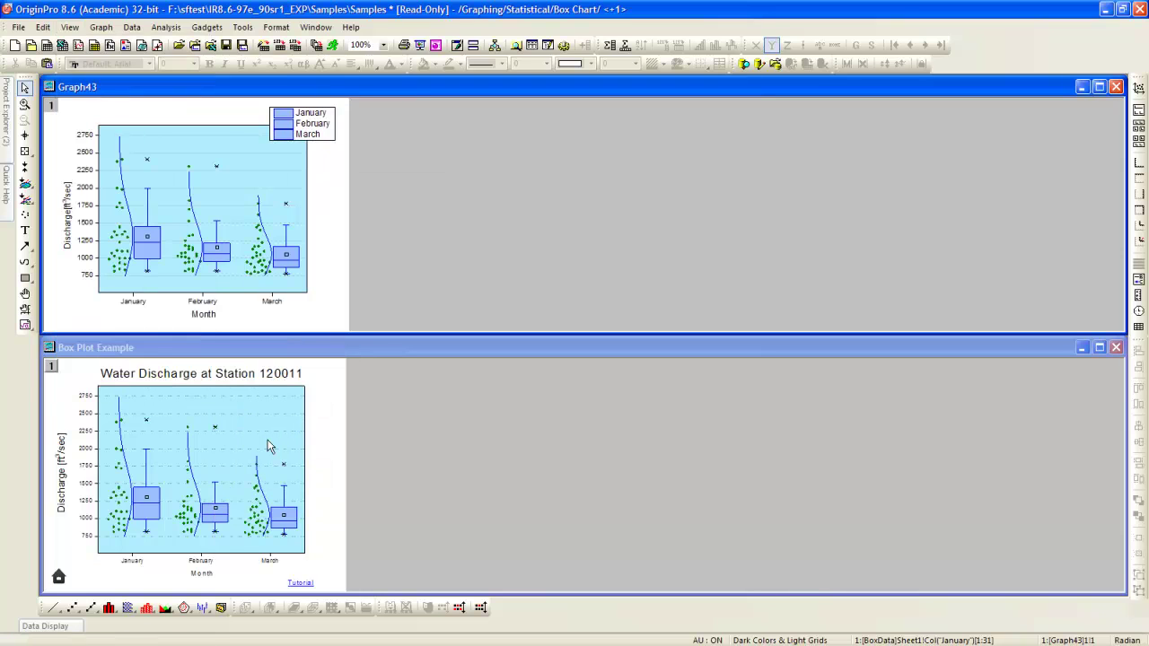
# Step: Delete the January/February/March legend from the graph
pyautogui.rightClick(330, 136)
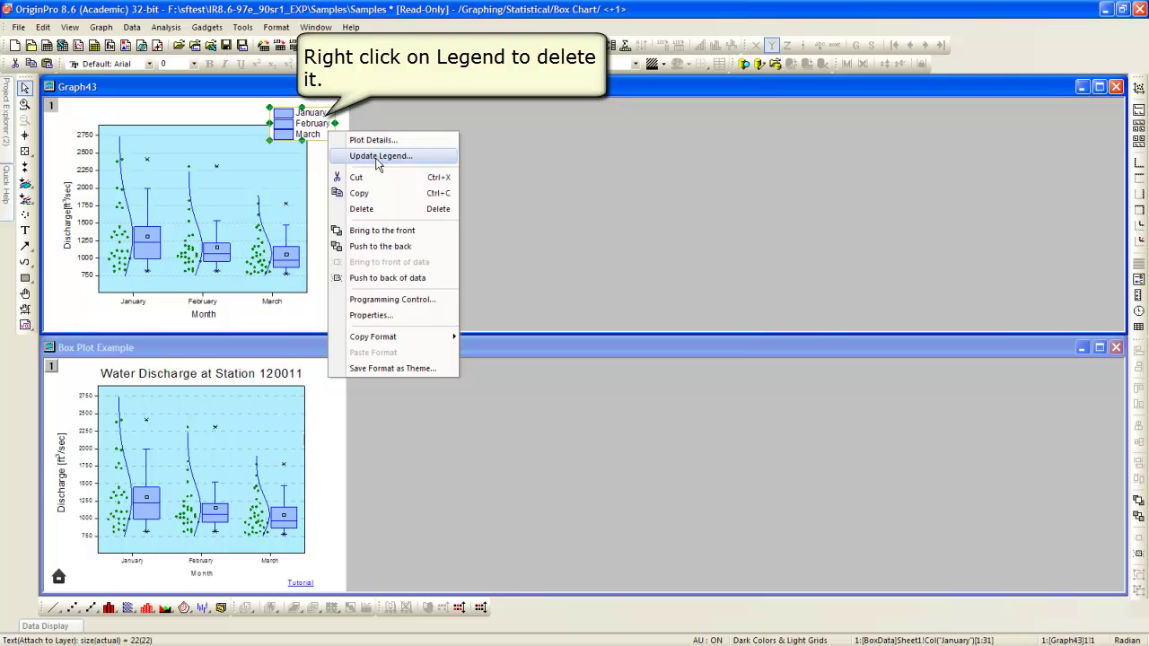
pyautogui.click(382, 210)
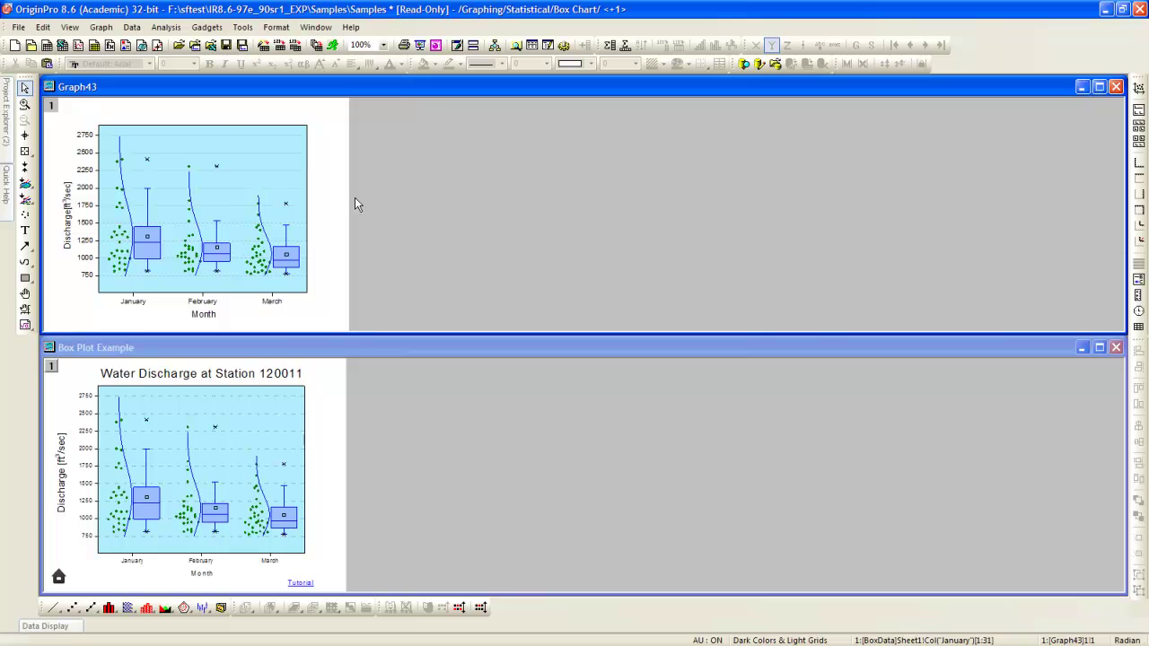
# Step: Add the layer title 'Water Discharge at Station 120011', nudge it up, and enlarge it to size 31
pyautogui.rightClick(216, 115)
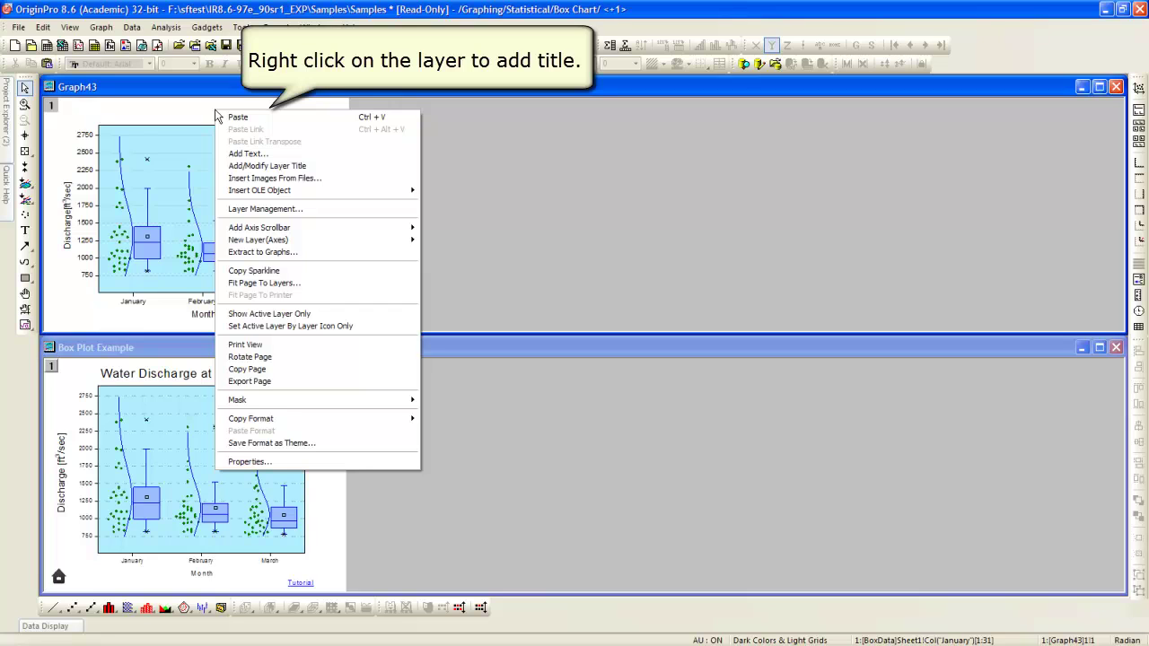
pyautogui.click(299, 165)
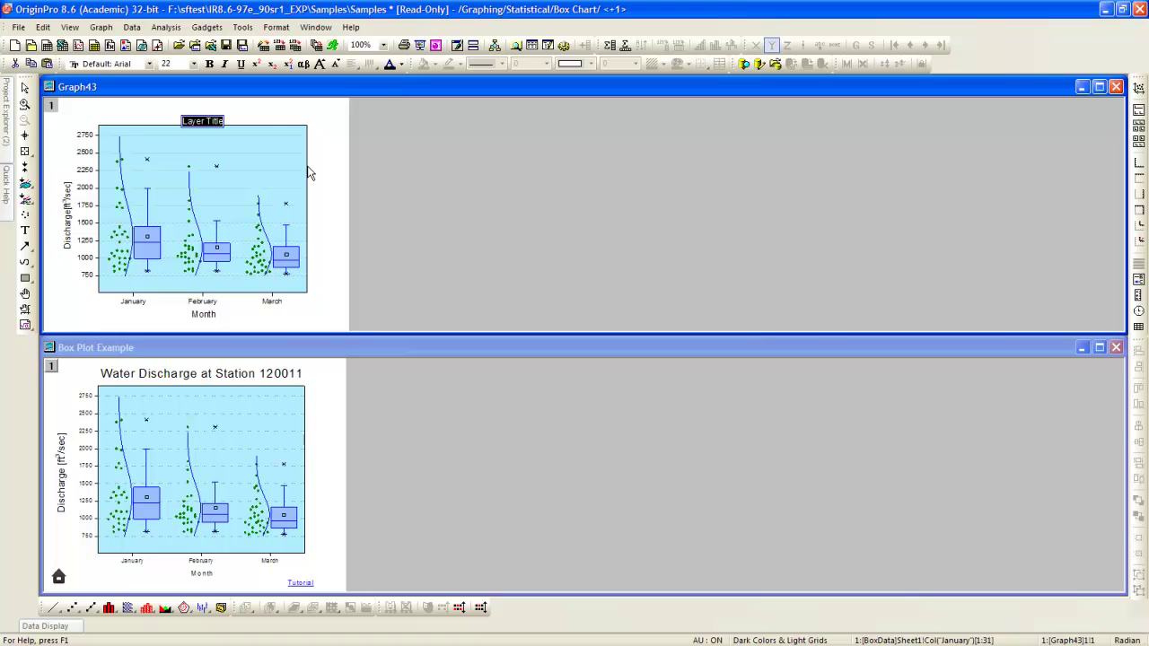
pyautogui.write('Water Discharge at Station 120011')
pyautogui.click(310, 172)
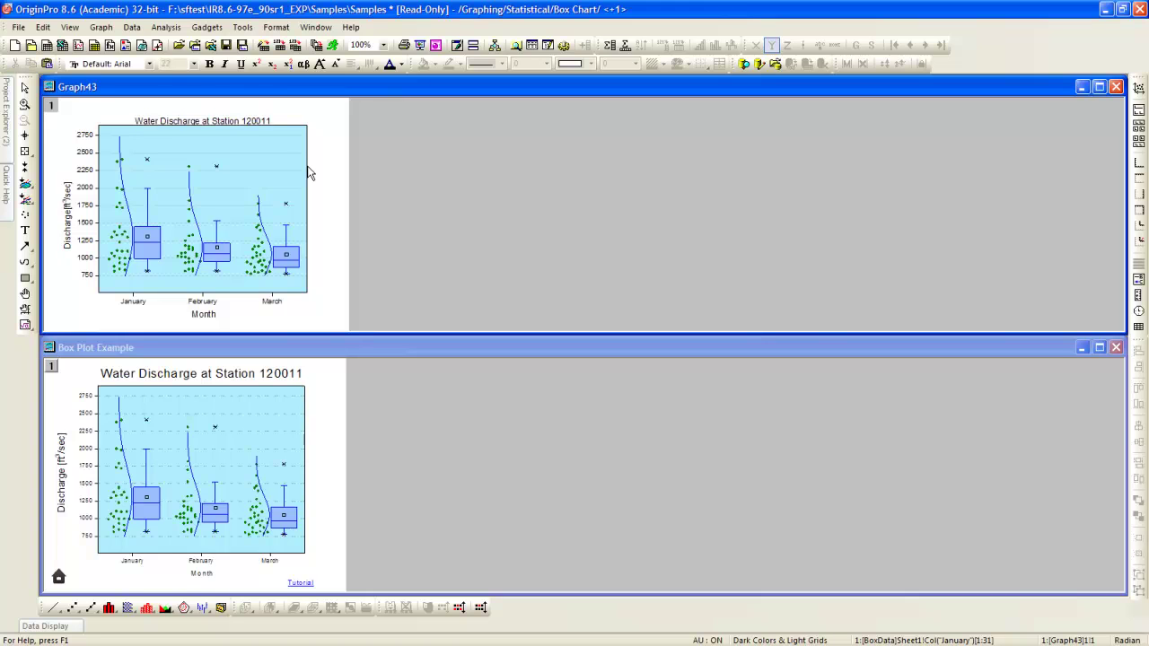
pyautogui.click(216, 124)
pyautogui.moveTo(213, 124); pyautogui.dragTo(212, 116)
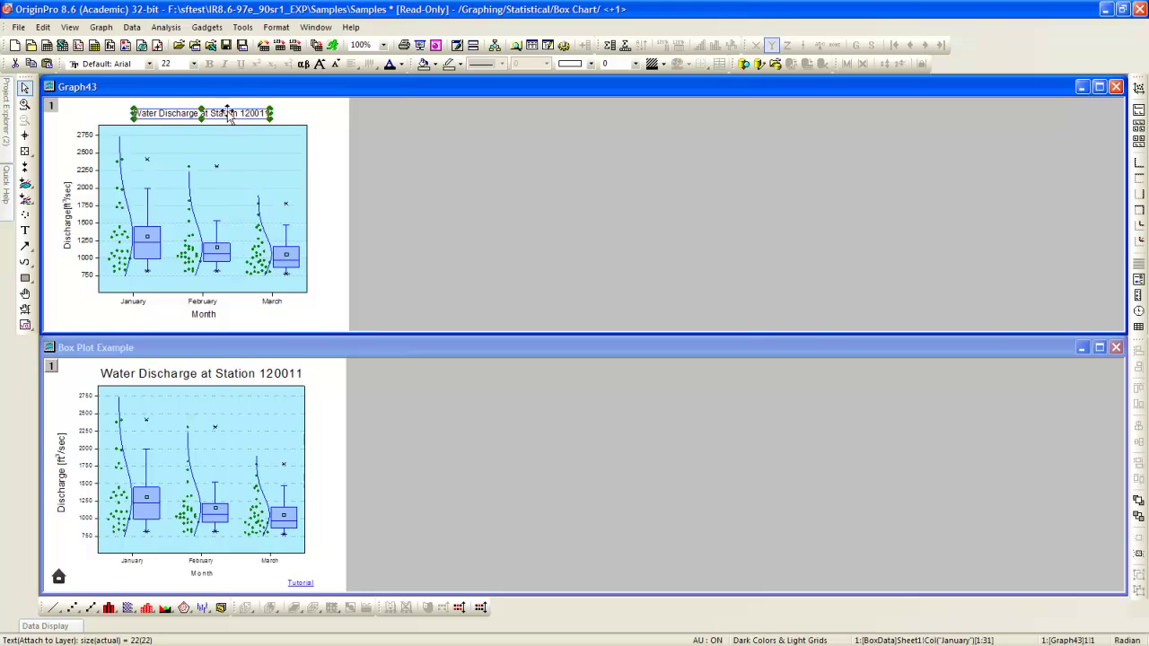
pyautogui.click(321, 64)
pyautogui.click(320, 63)
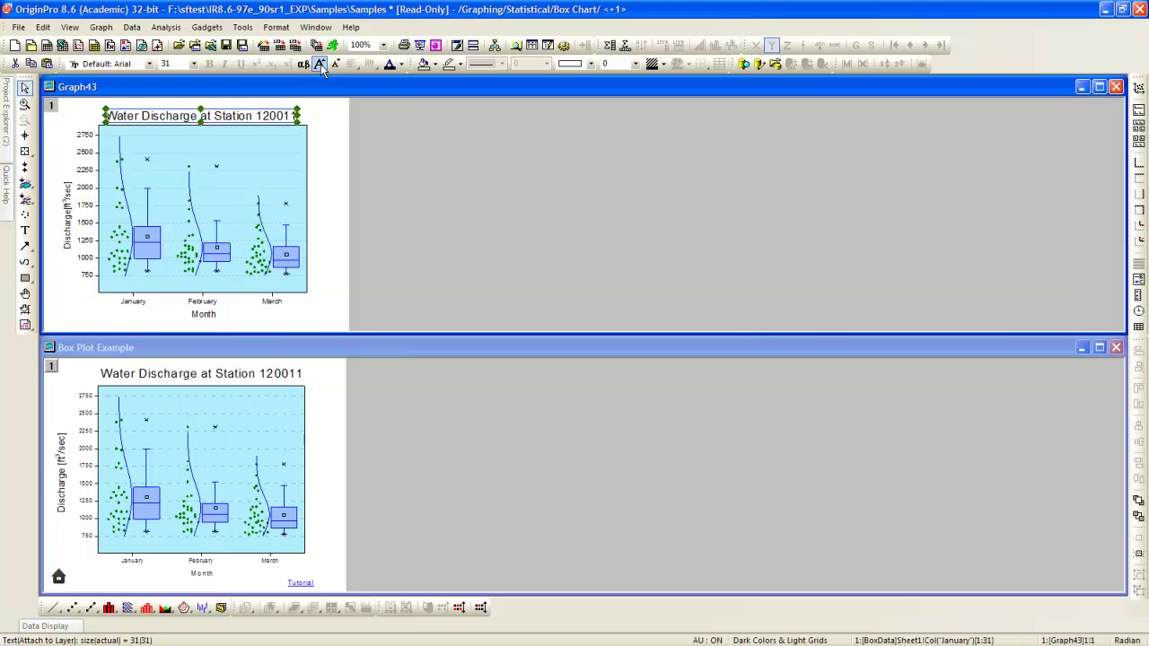
pyautogui.click(328, 126)
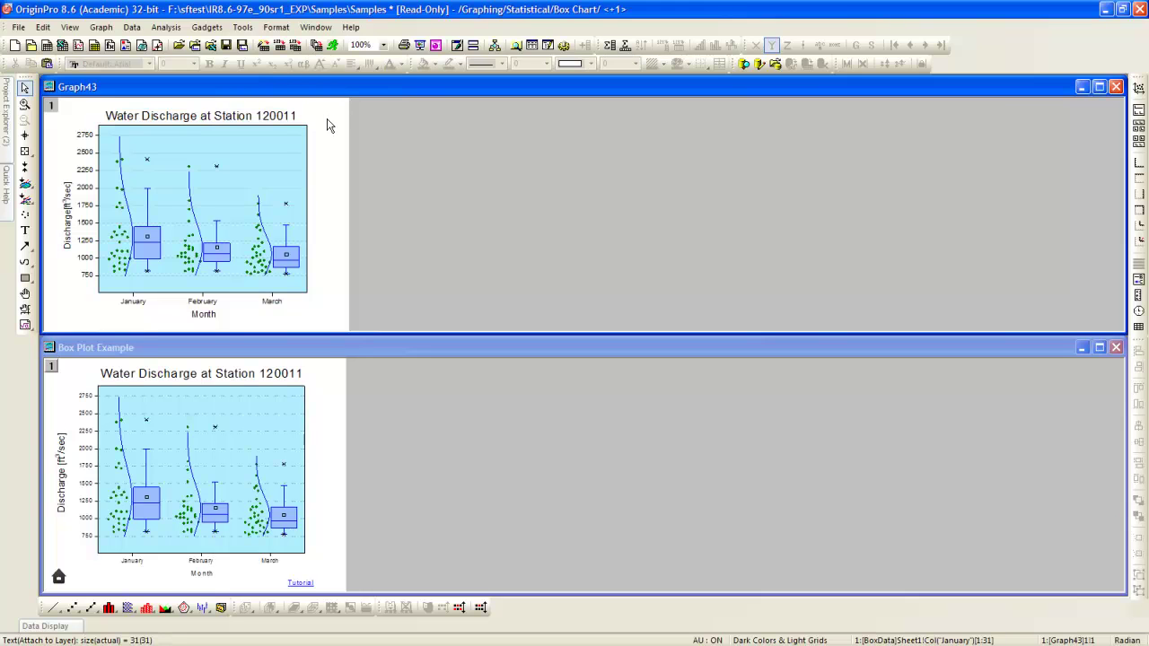
# Step: Tile Graph43 and the Box Plot Example vertically using Window > Tile Vertically
pyautogui.click(315, 27)
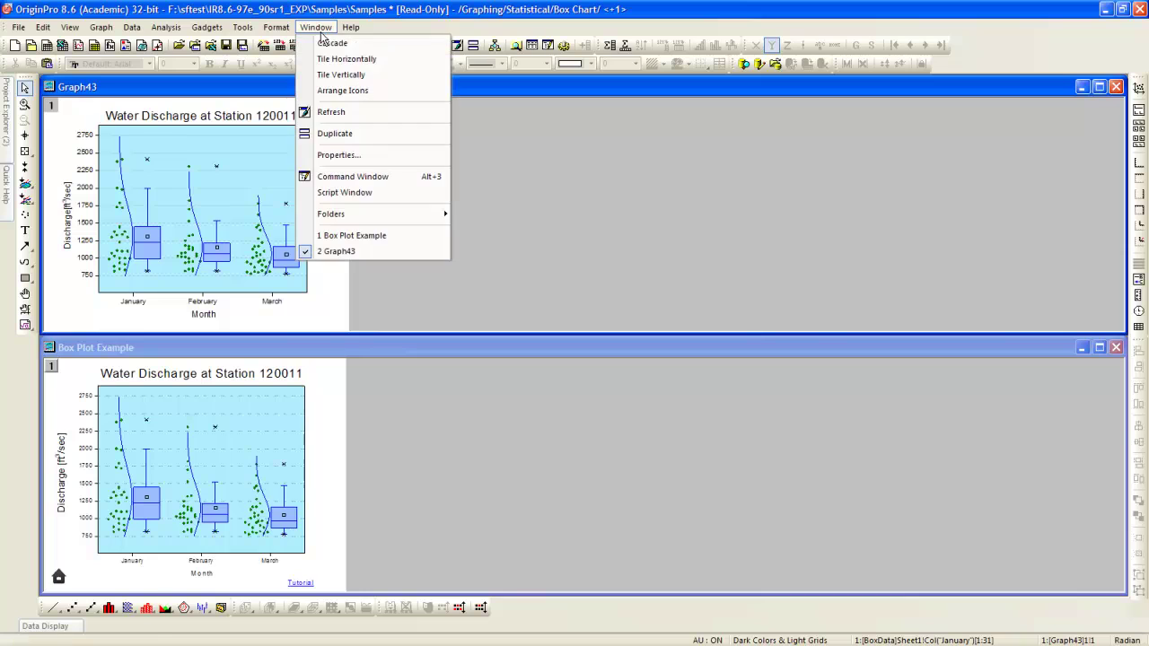
pyautogui.click(378, 76)
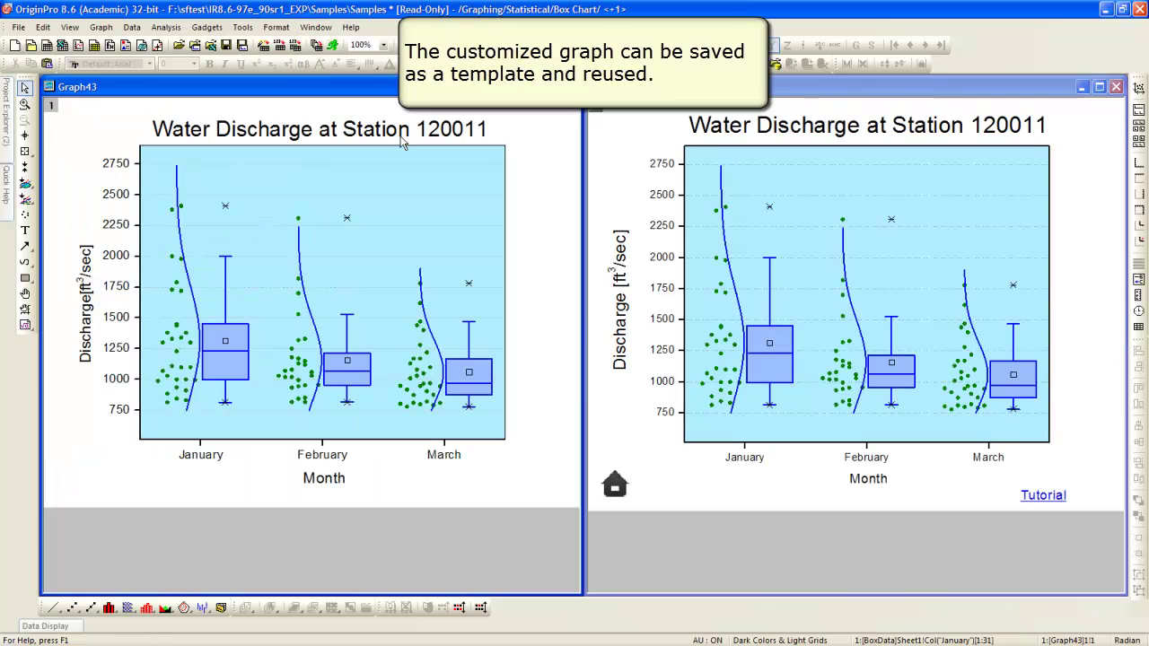